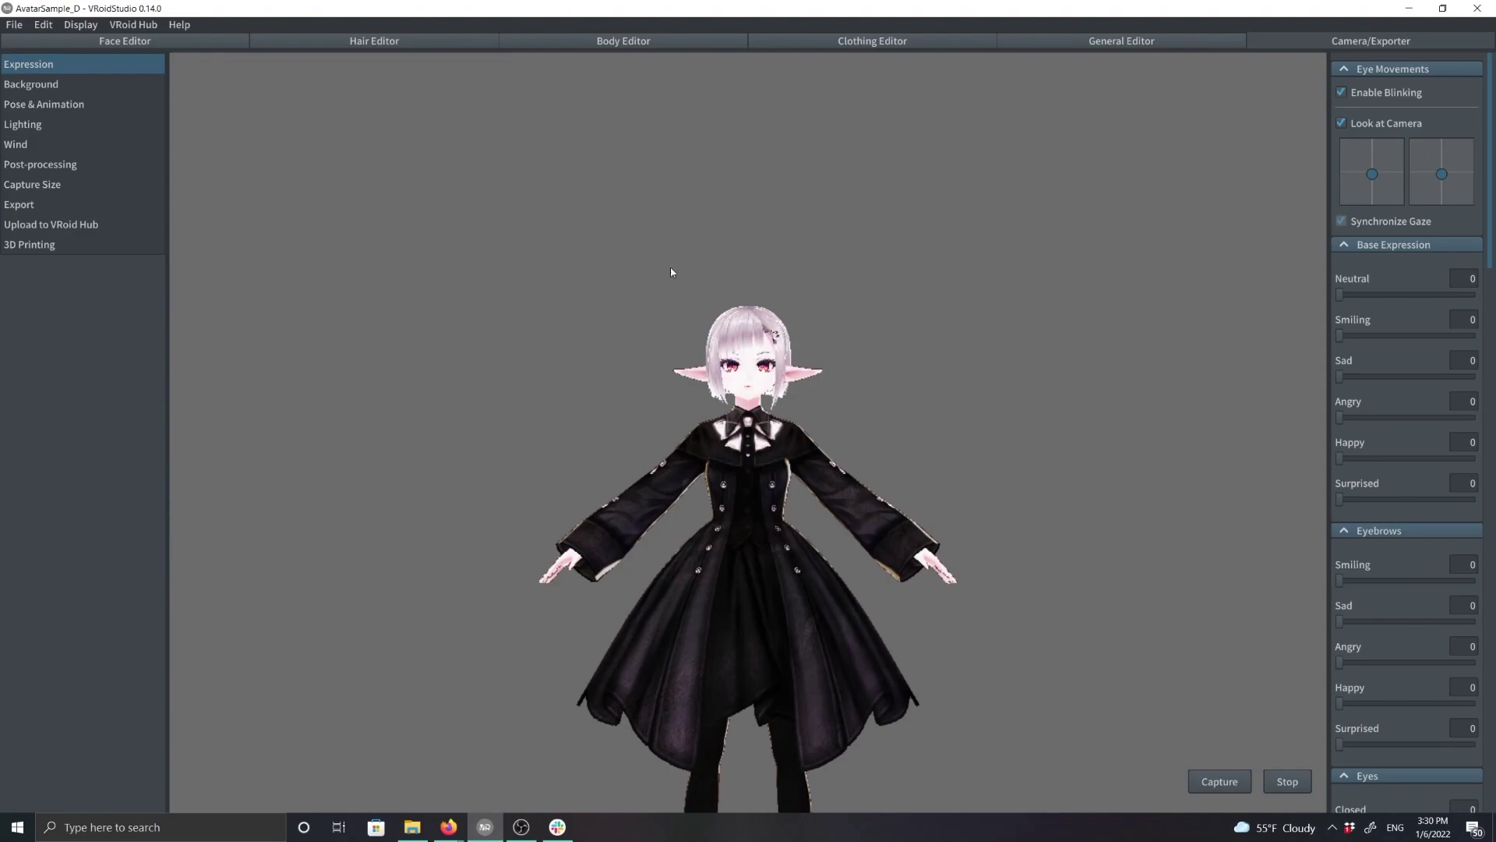
# Start a VRM export of the avatar from VRoid Studio's Export section.
pyautogui.scroll(-2, 761, 399)
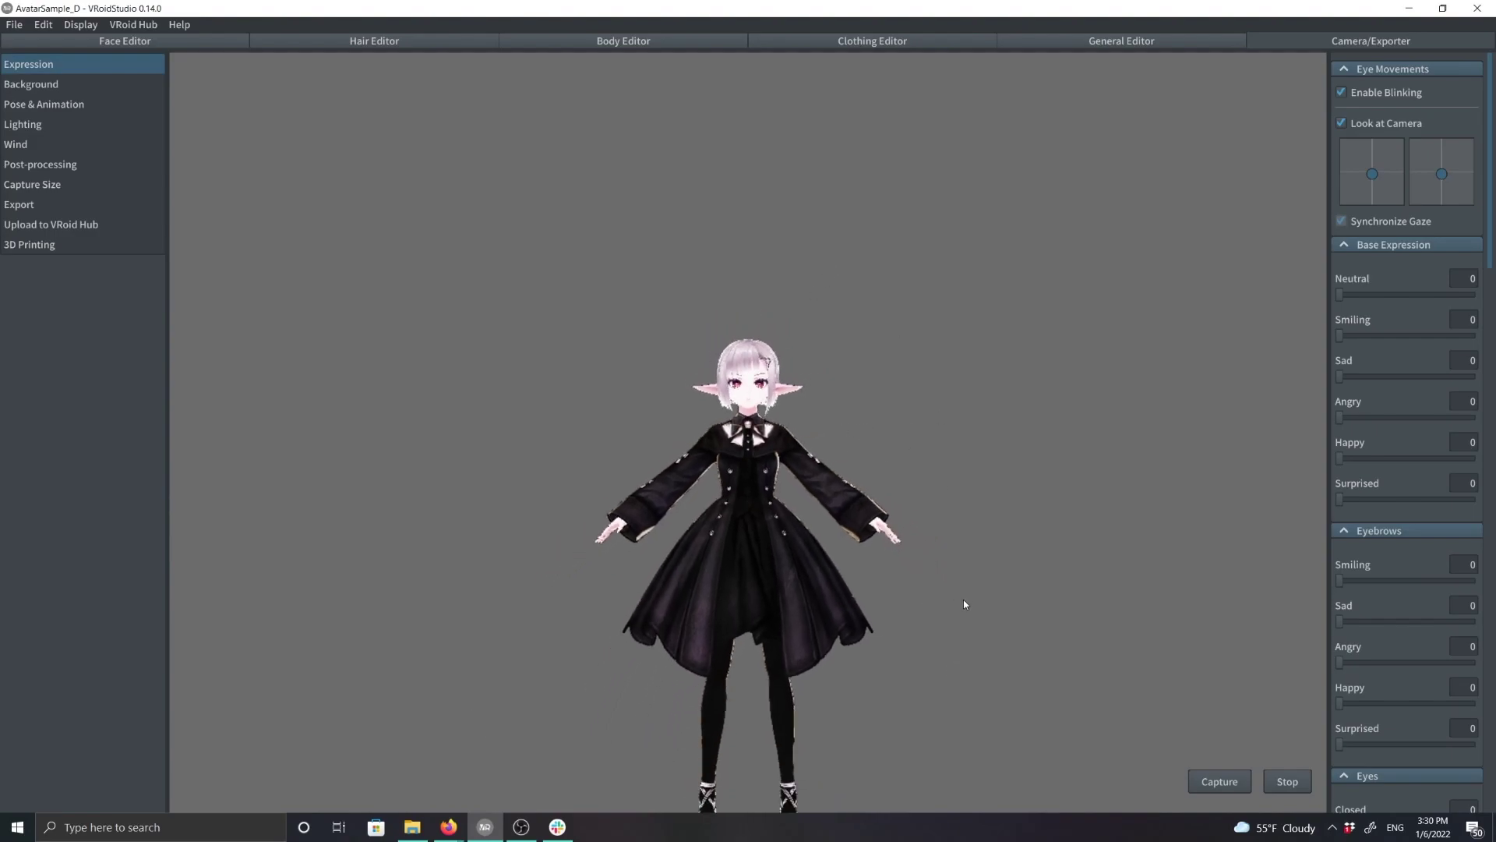
pyautogui.scroll(-1, 952, 545)
pyautogui.scroll(1, 951, 469)
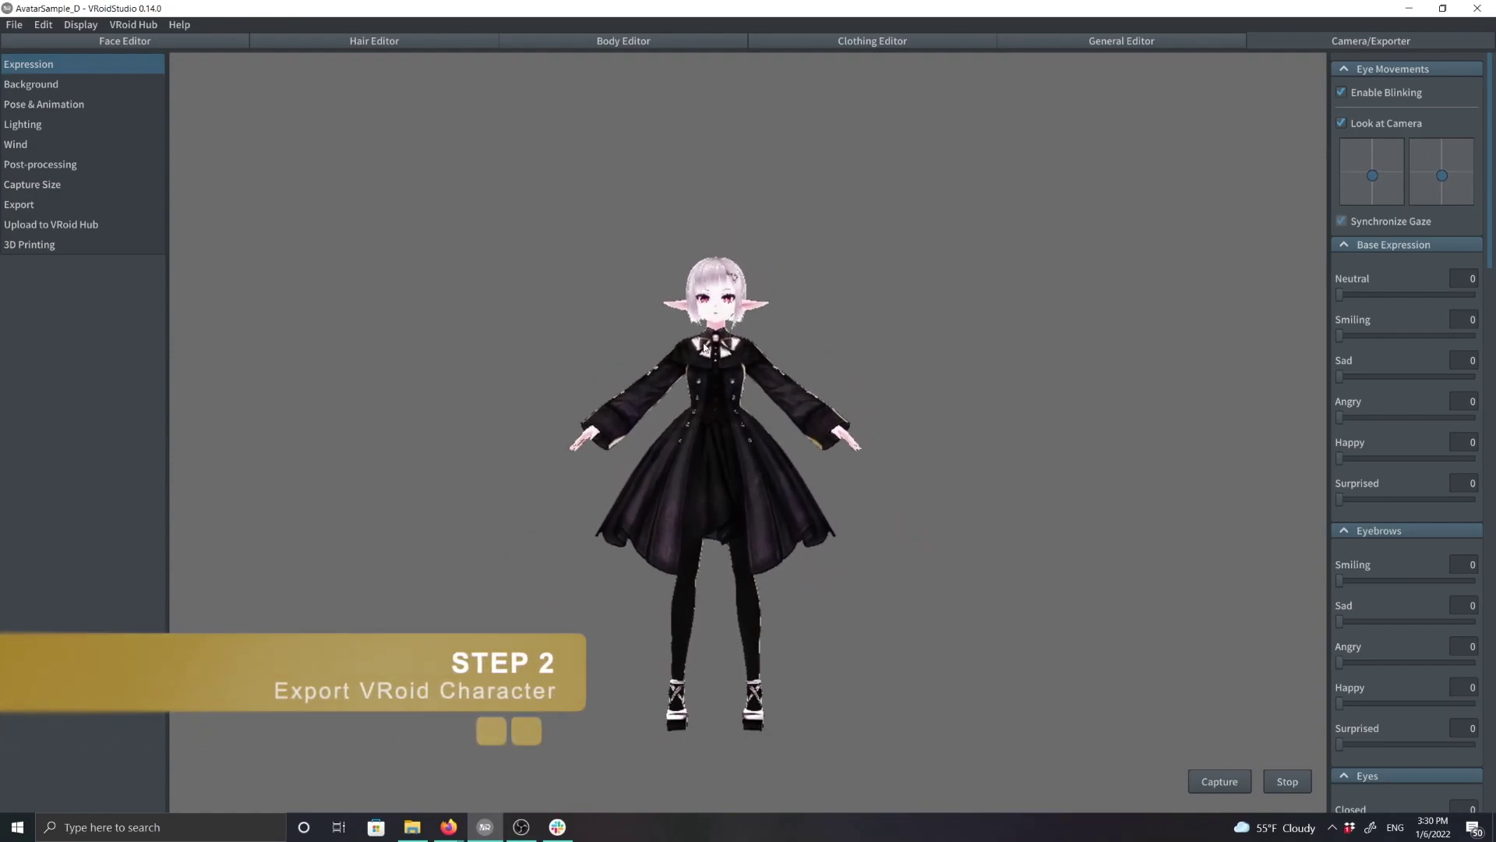
pyautogui.click(56, 203)
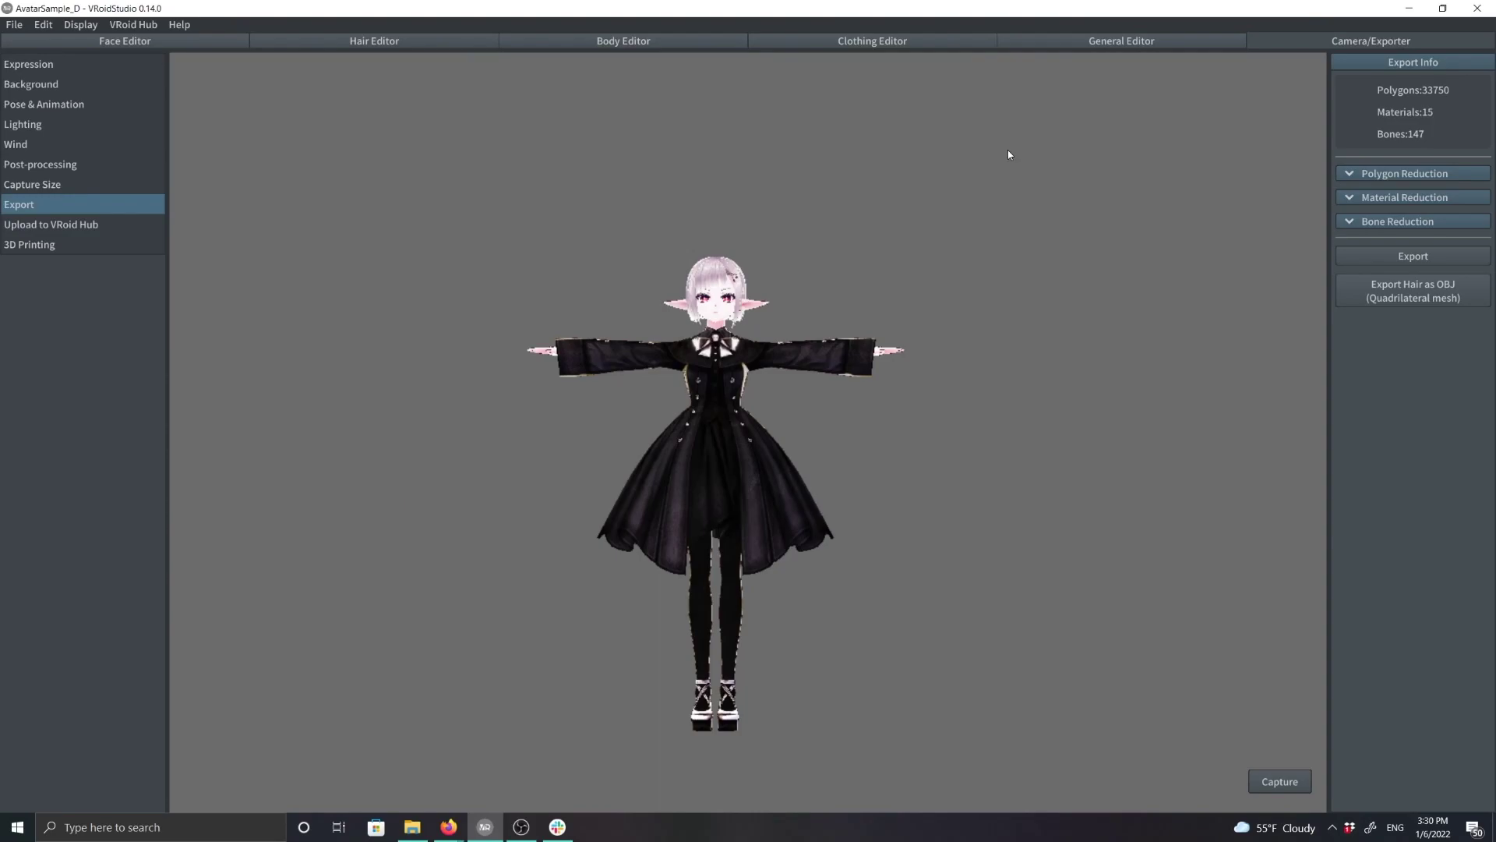
pyautogui.click(1402, 254)
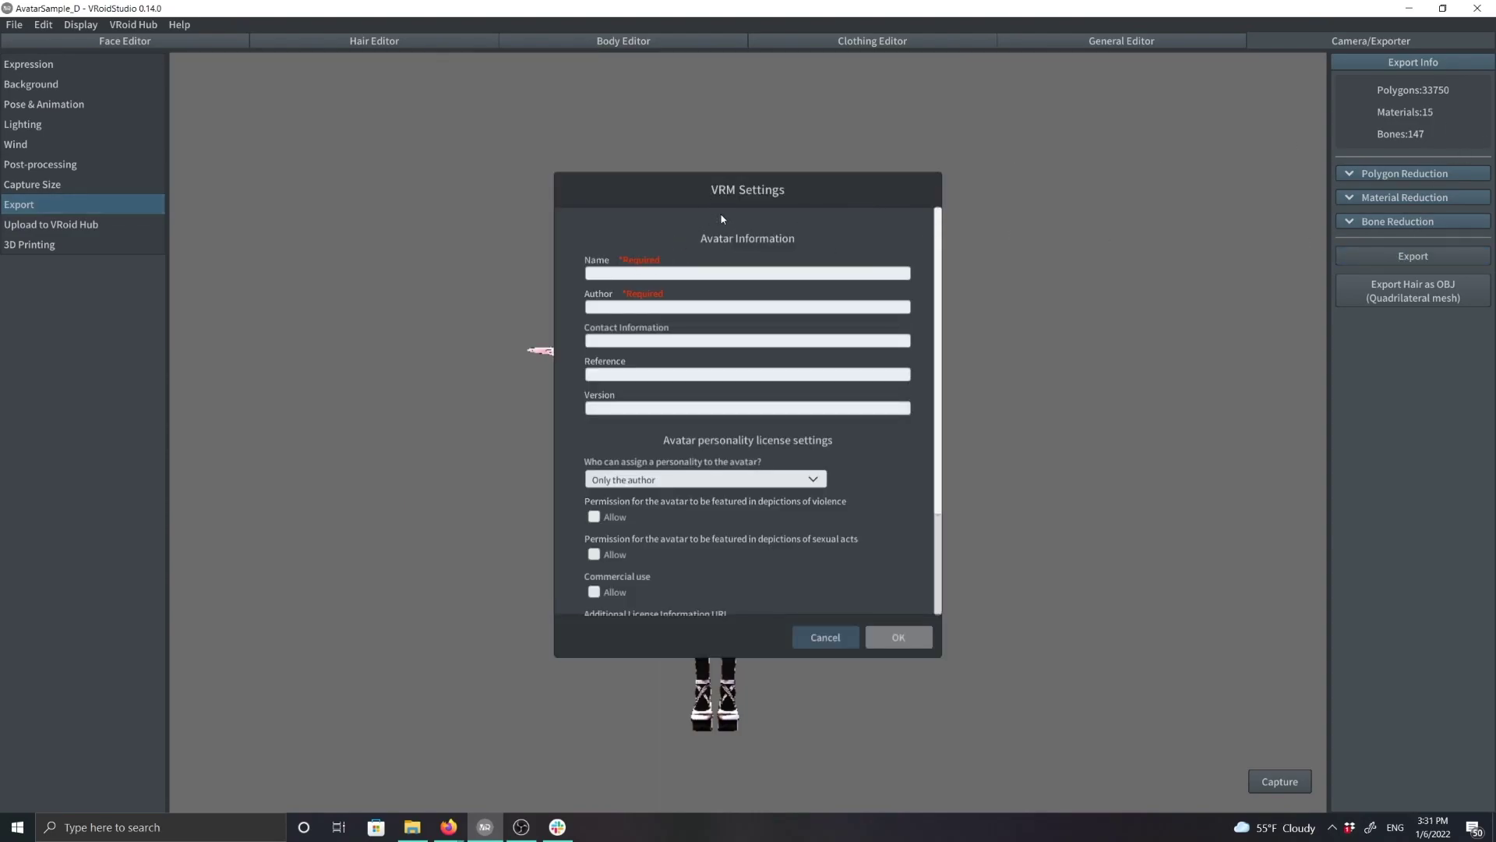
# Enter name Example_vrm and author DeepMotion, then save AvatarSample_D.vrm in the tutorial folder.
pyautogui.click(680, 272)
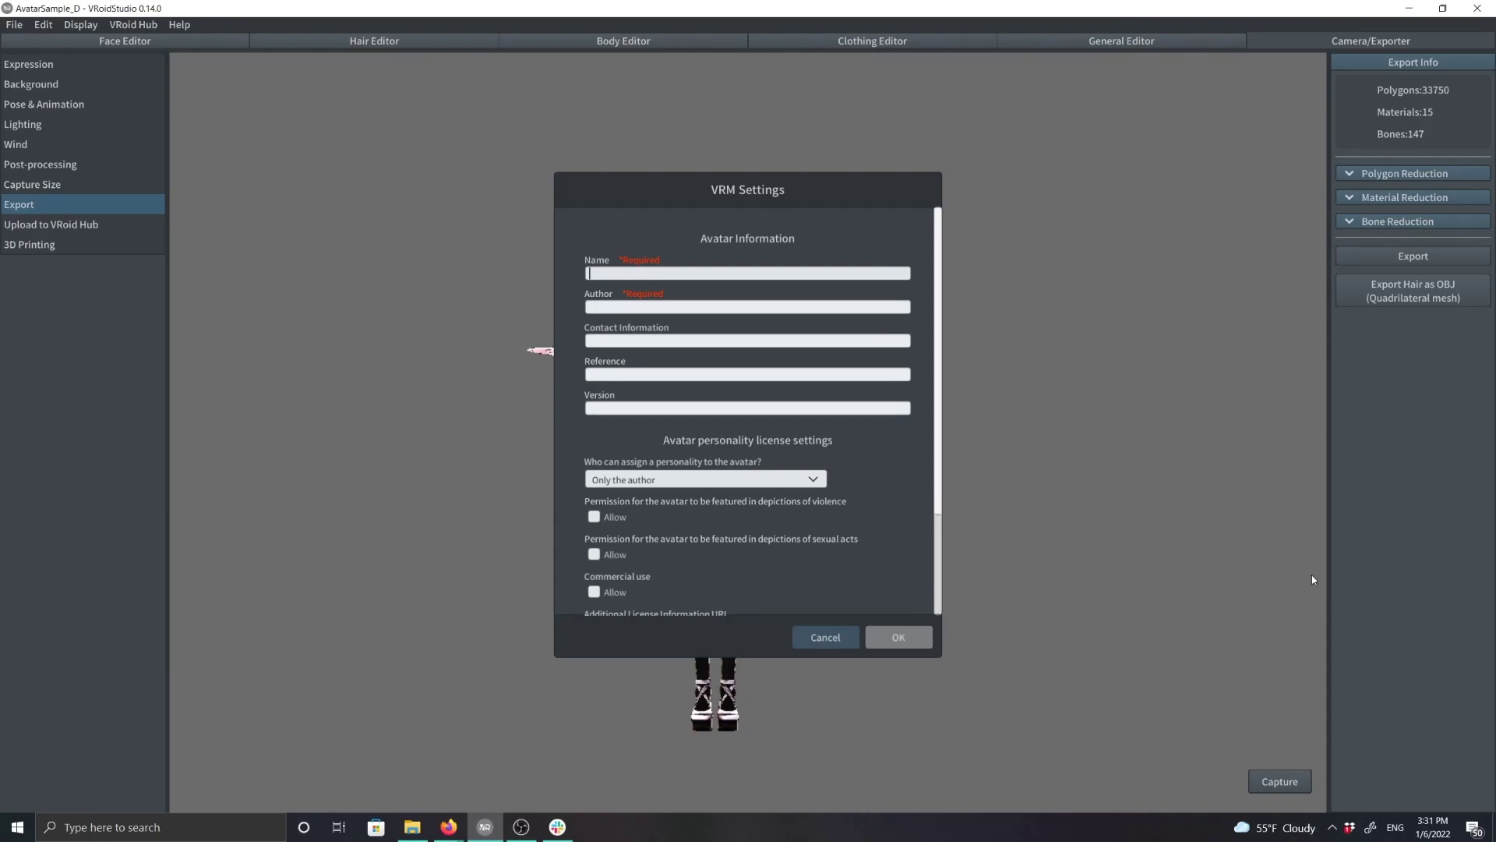
pyautogui.write('Example_vrm')
pyautogui.click(894, 309)
pyautogui.write('Deepp')
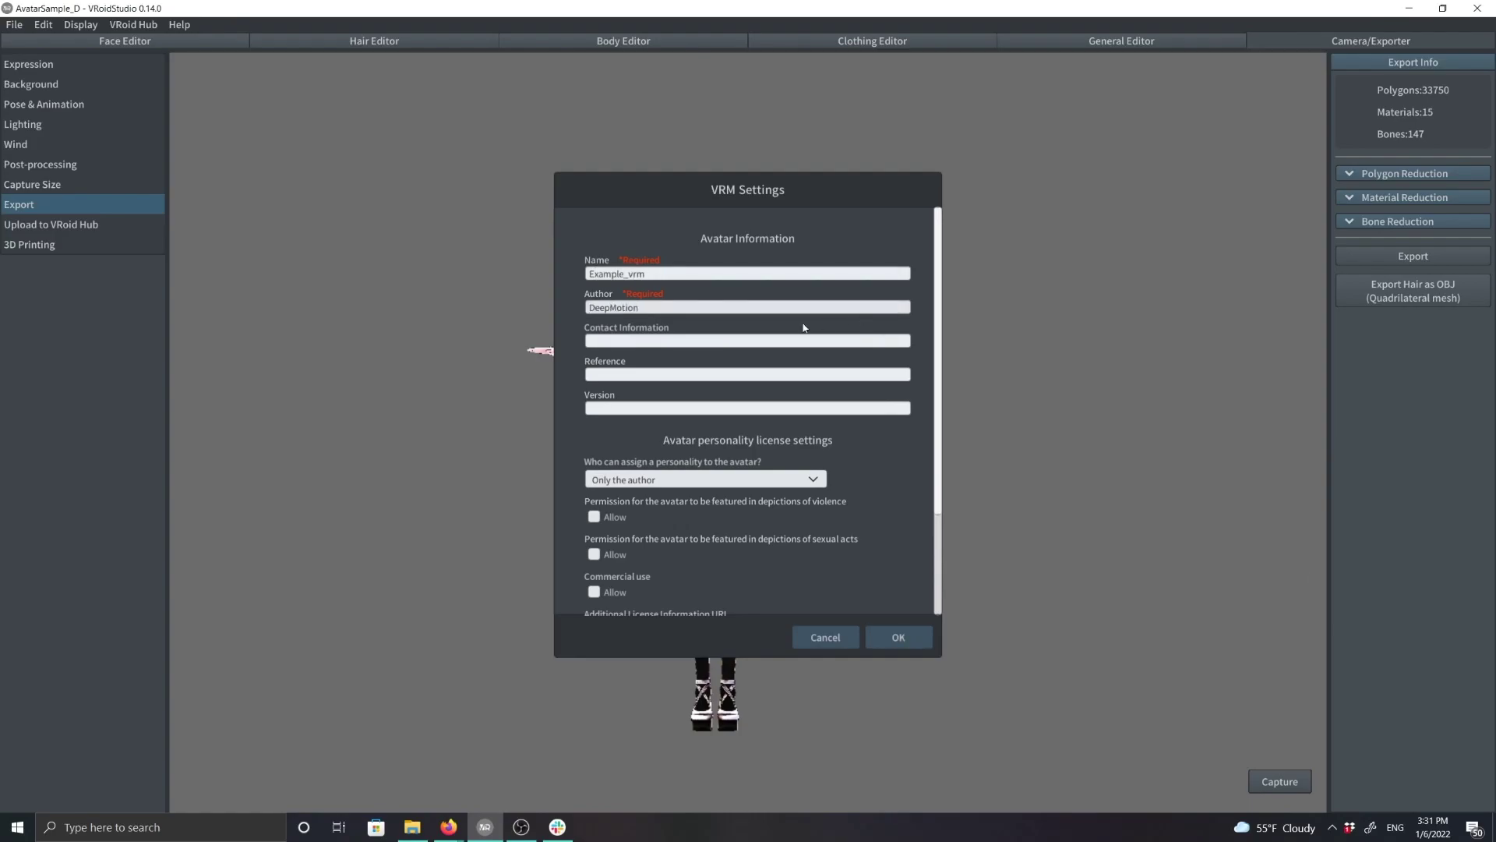
pyautogui.click(899, 638)
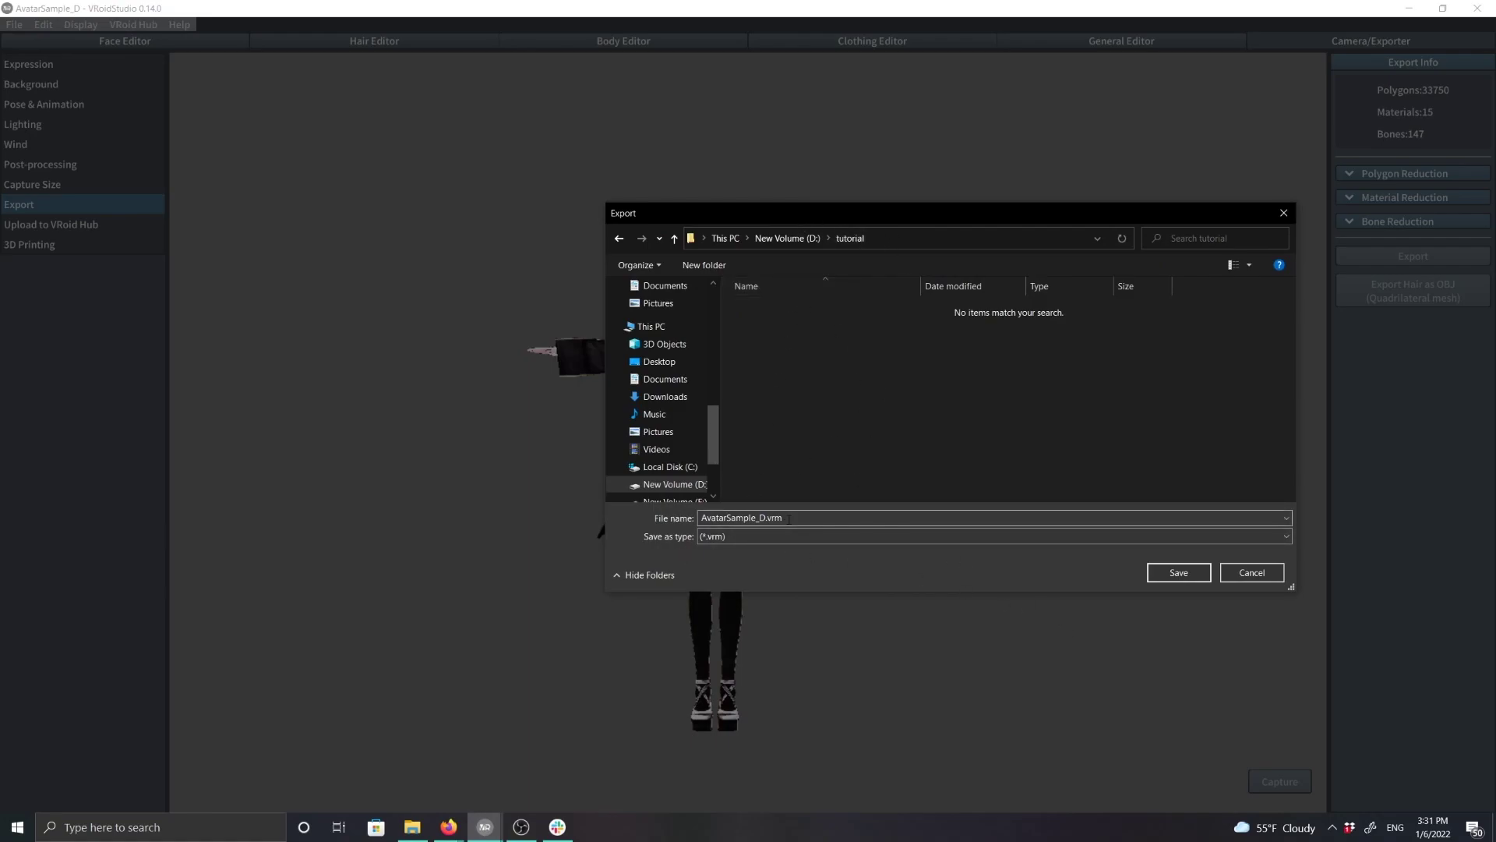
pyautogui.click(1169, 579)
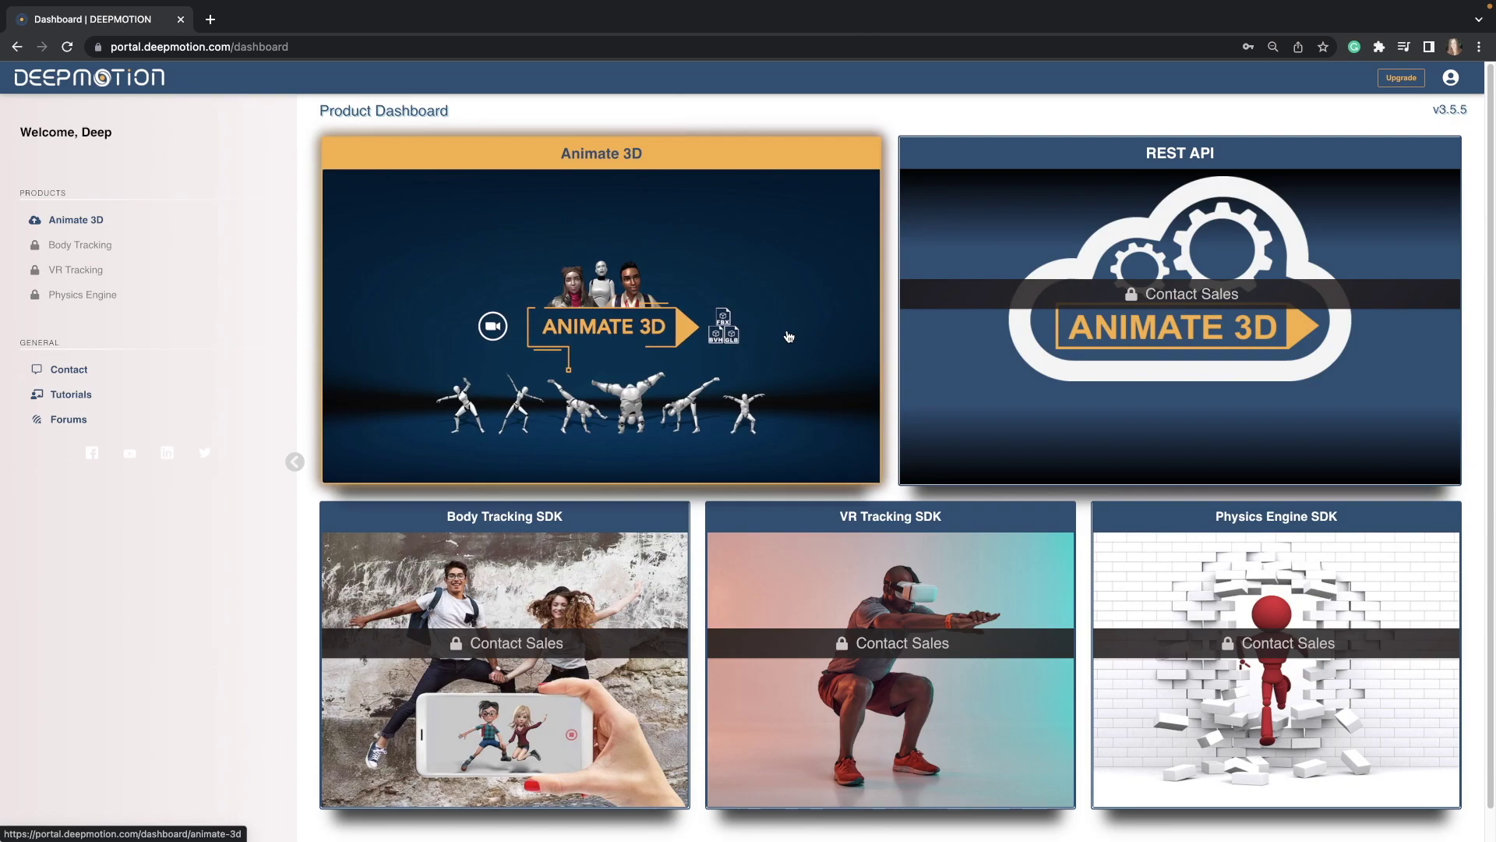
# Upload AvatarSample_D.vrm from Animate 3D's 3D Models page as a custom character.
pyautogui.click(789, 336)
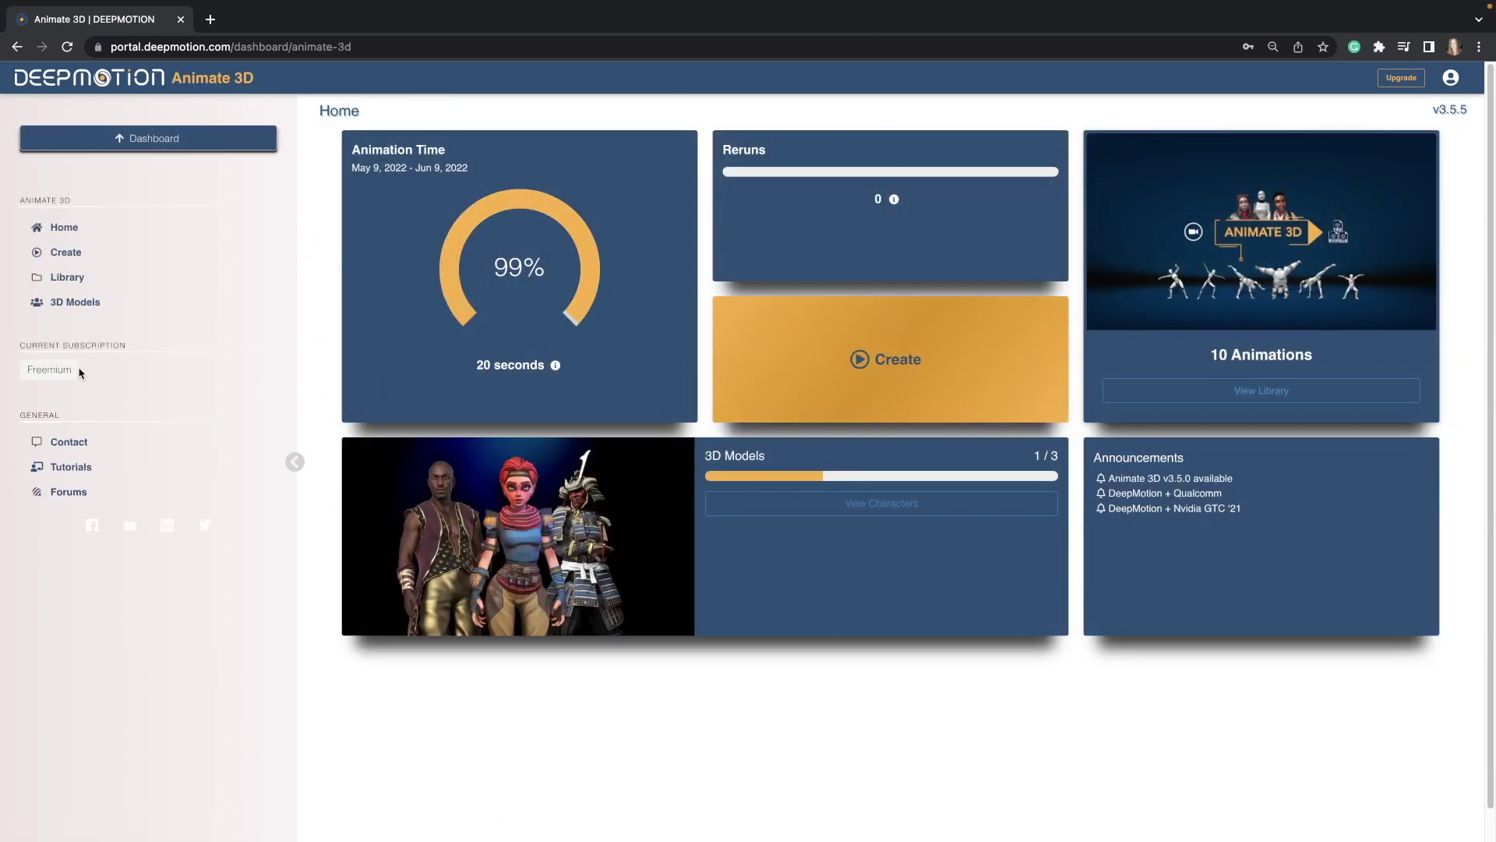
pyautogui.click(105, 306)
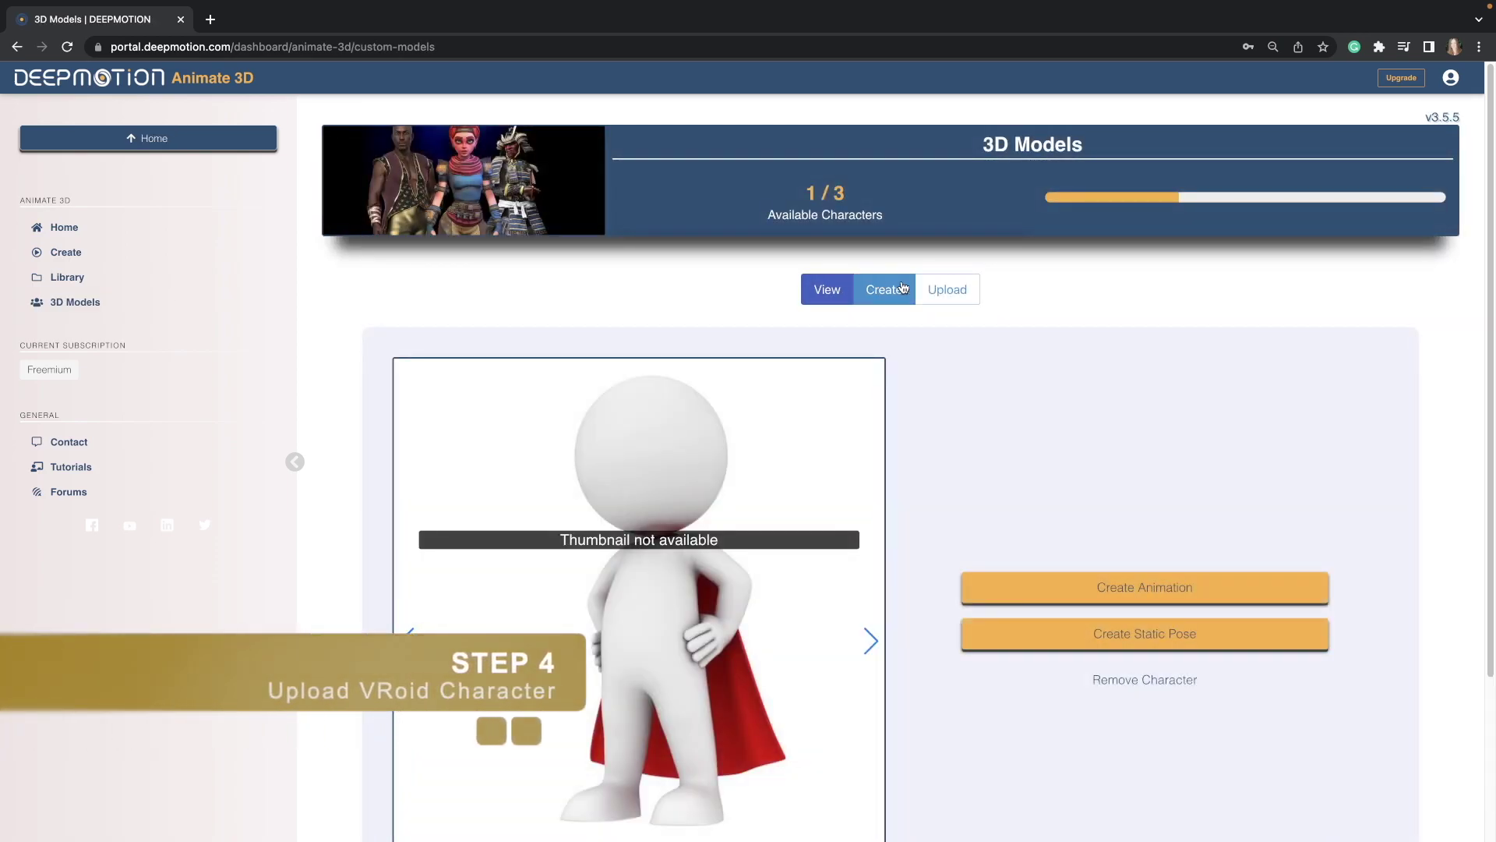
pyautogui.click(948, 290)
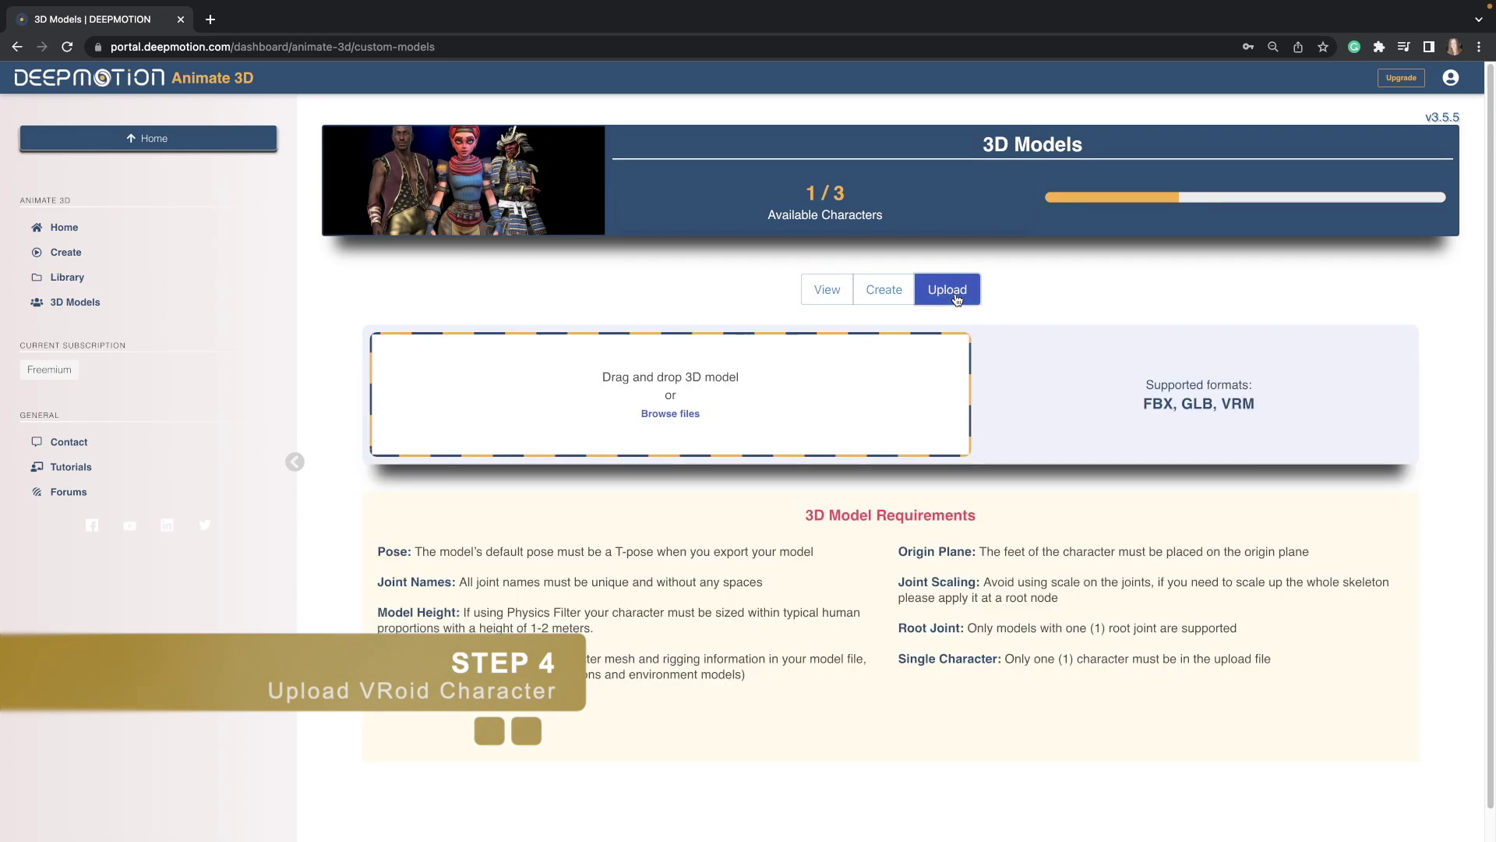
pyautogui.click(653, 417)
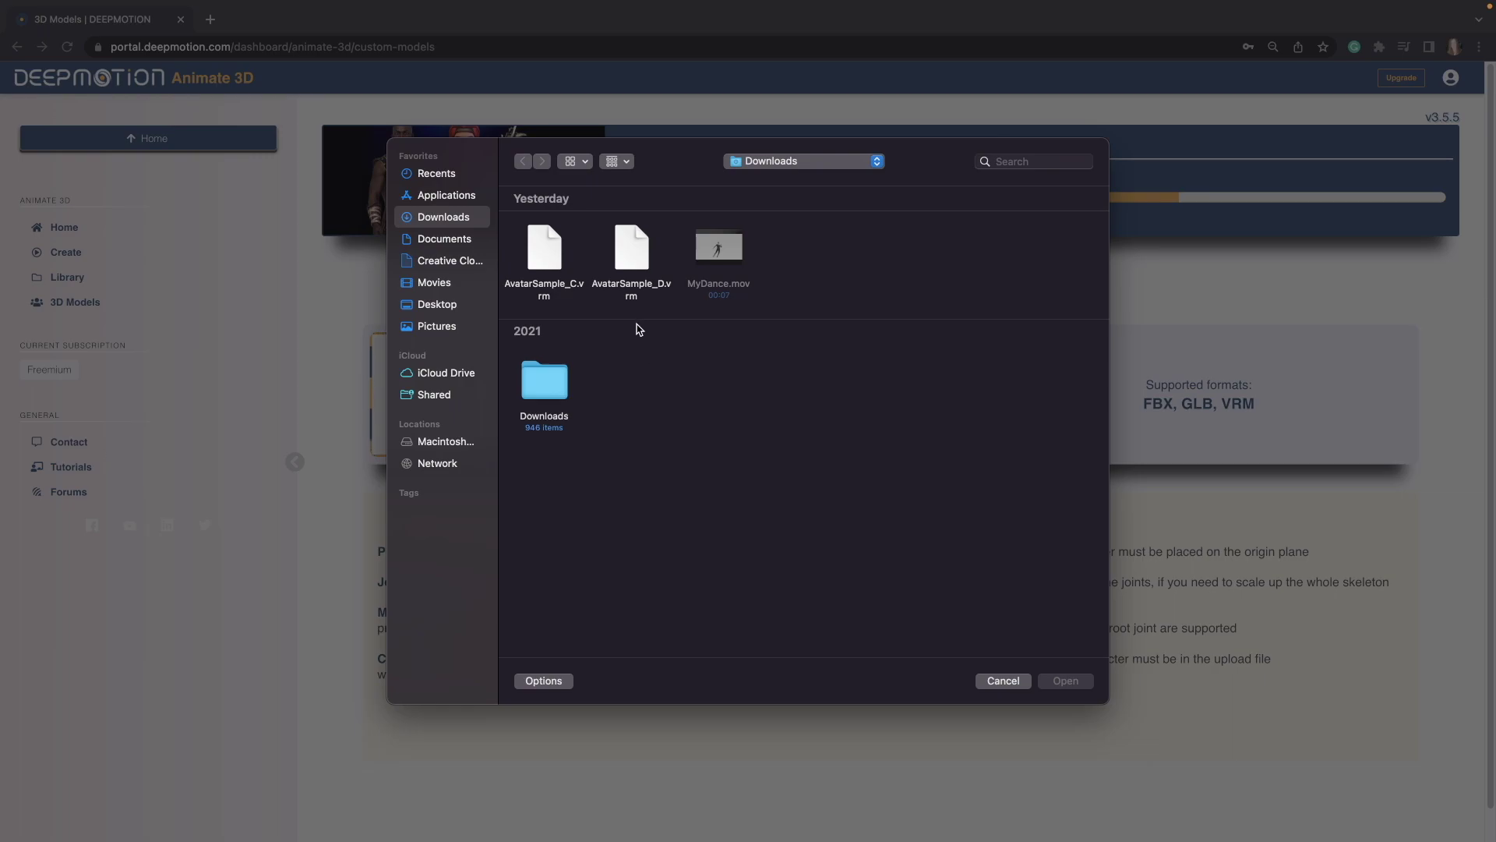
pyautogui.click(630, 290)
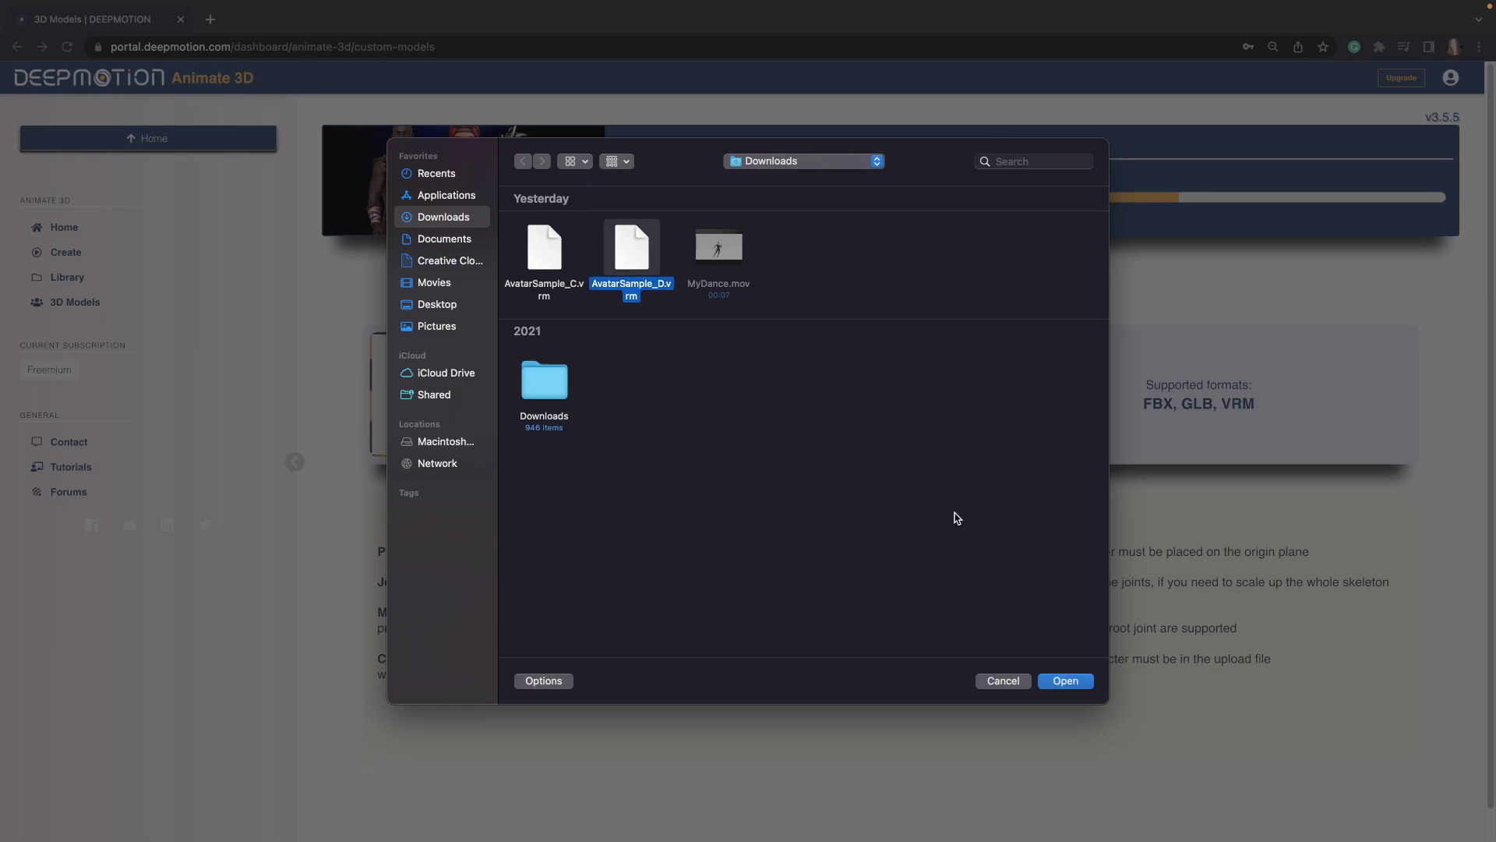
pyautogui.click(1059, 686)
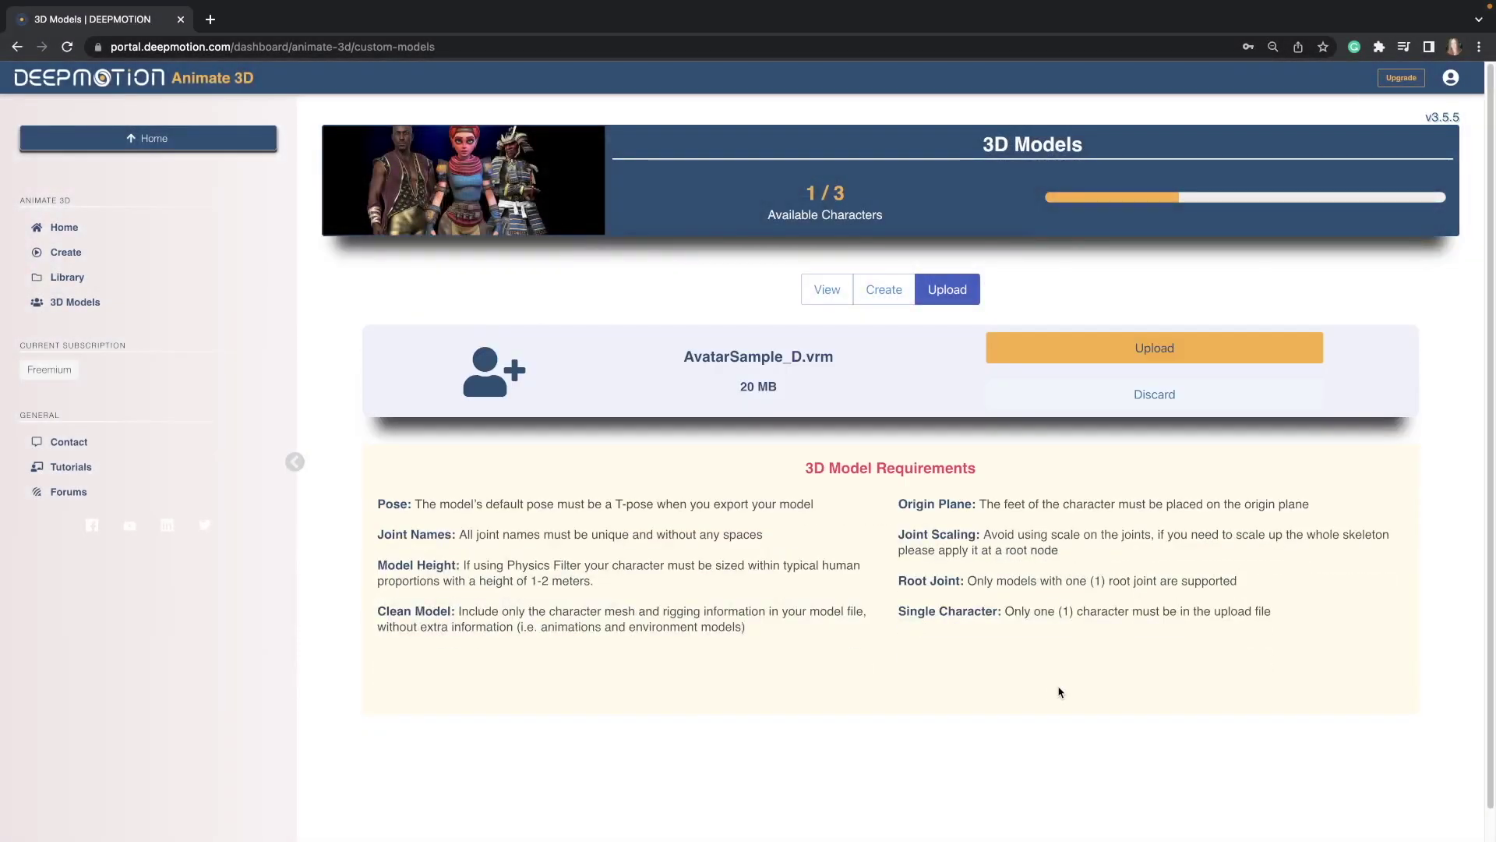
pyautogui.click(1098, 351)
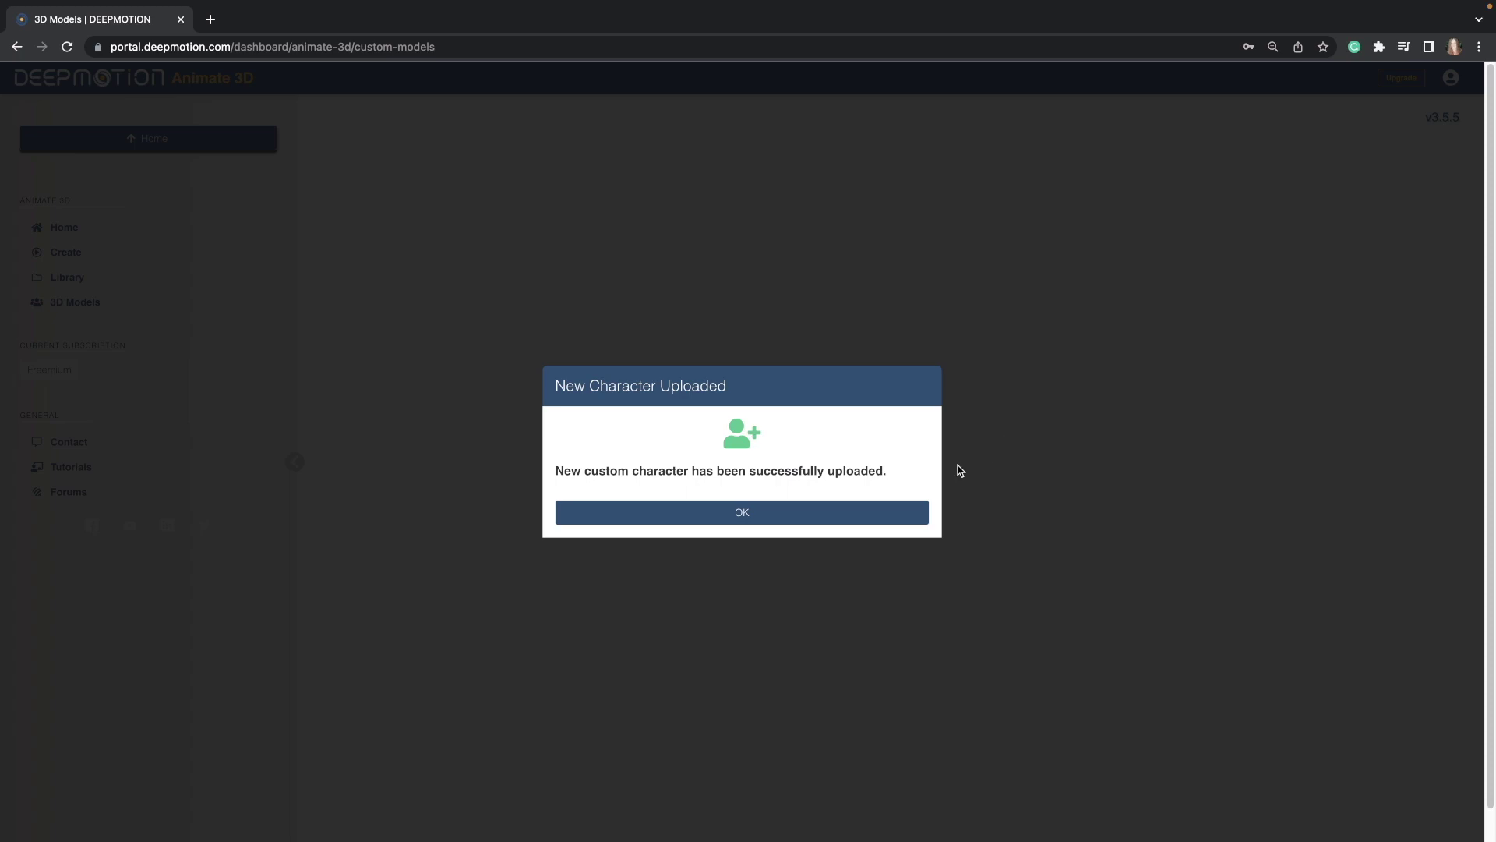
# Dismiss the upload message, pick AvatarSample_D.vrm in the carousel and create an animation.
pyautogui.click(894, 511)
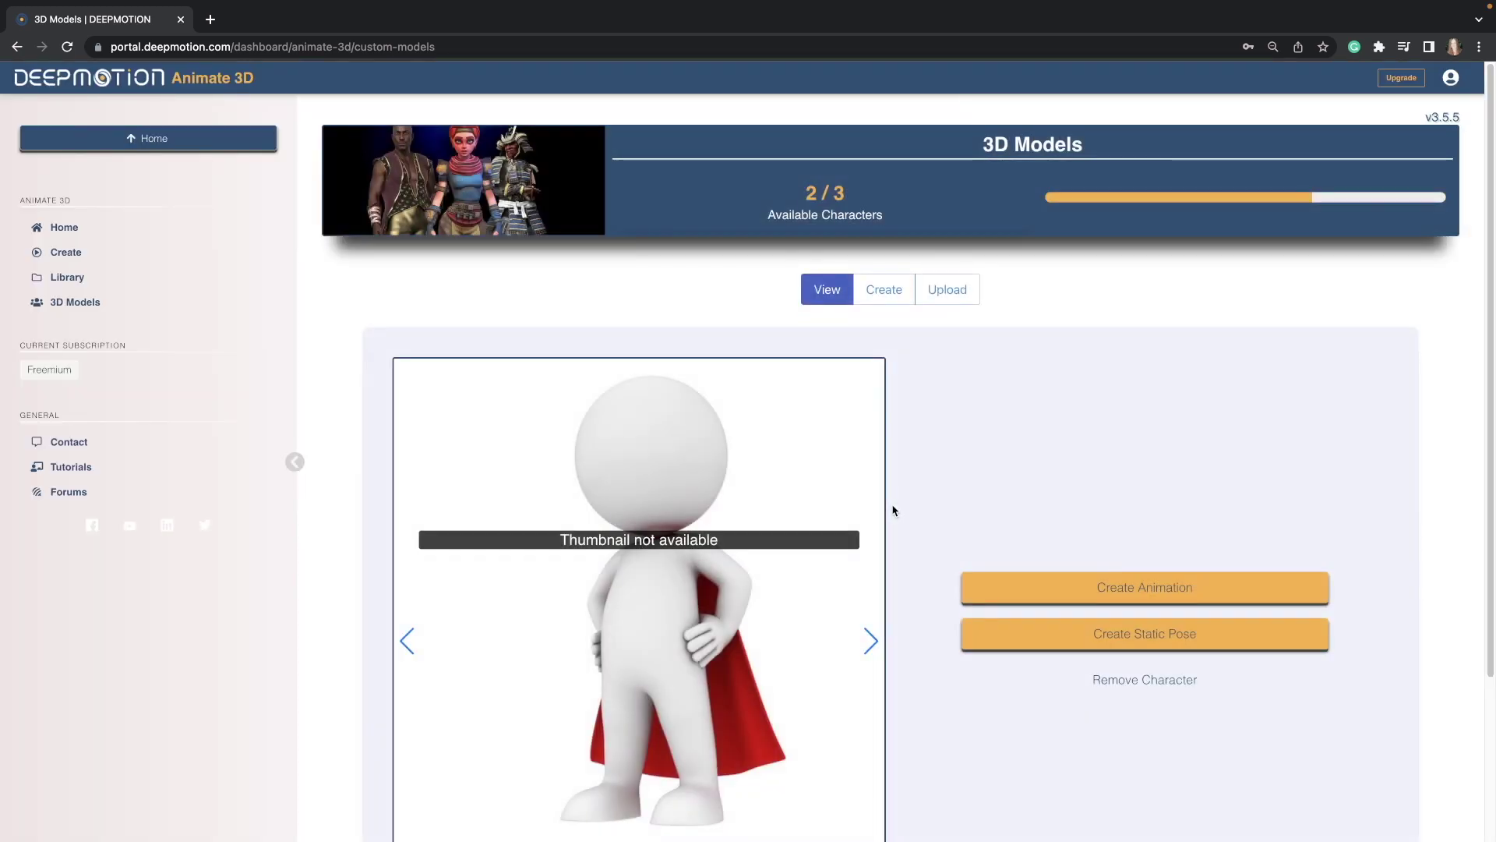
pyautogui.scroll(-1, 894, 511)
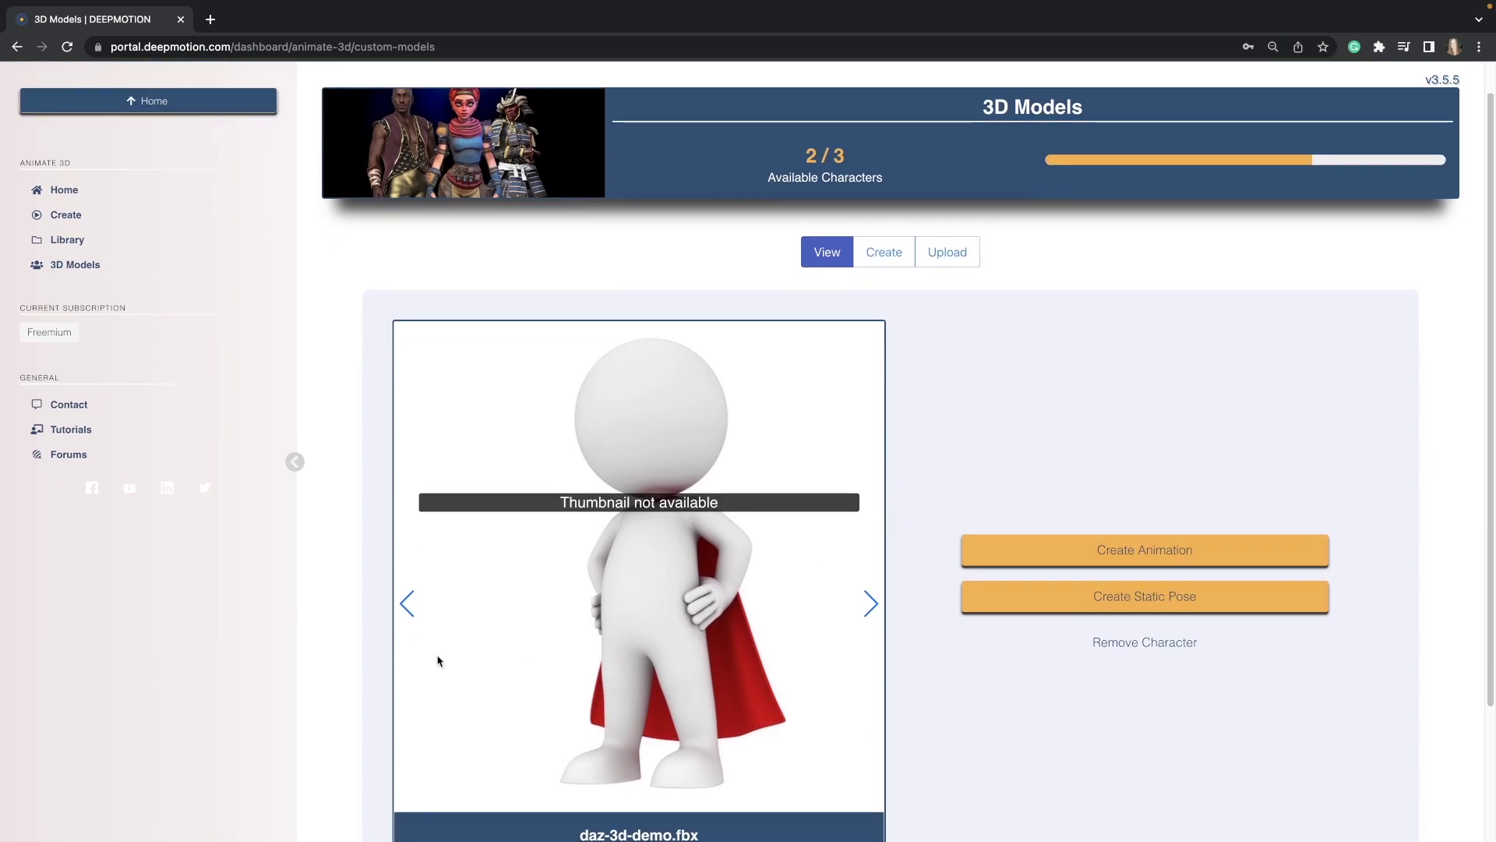
pyautogui.click(407, 604)
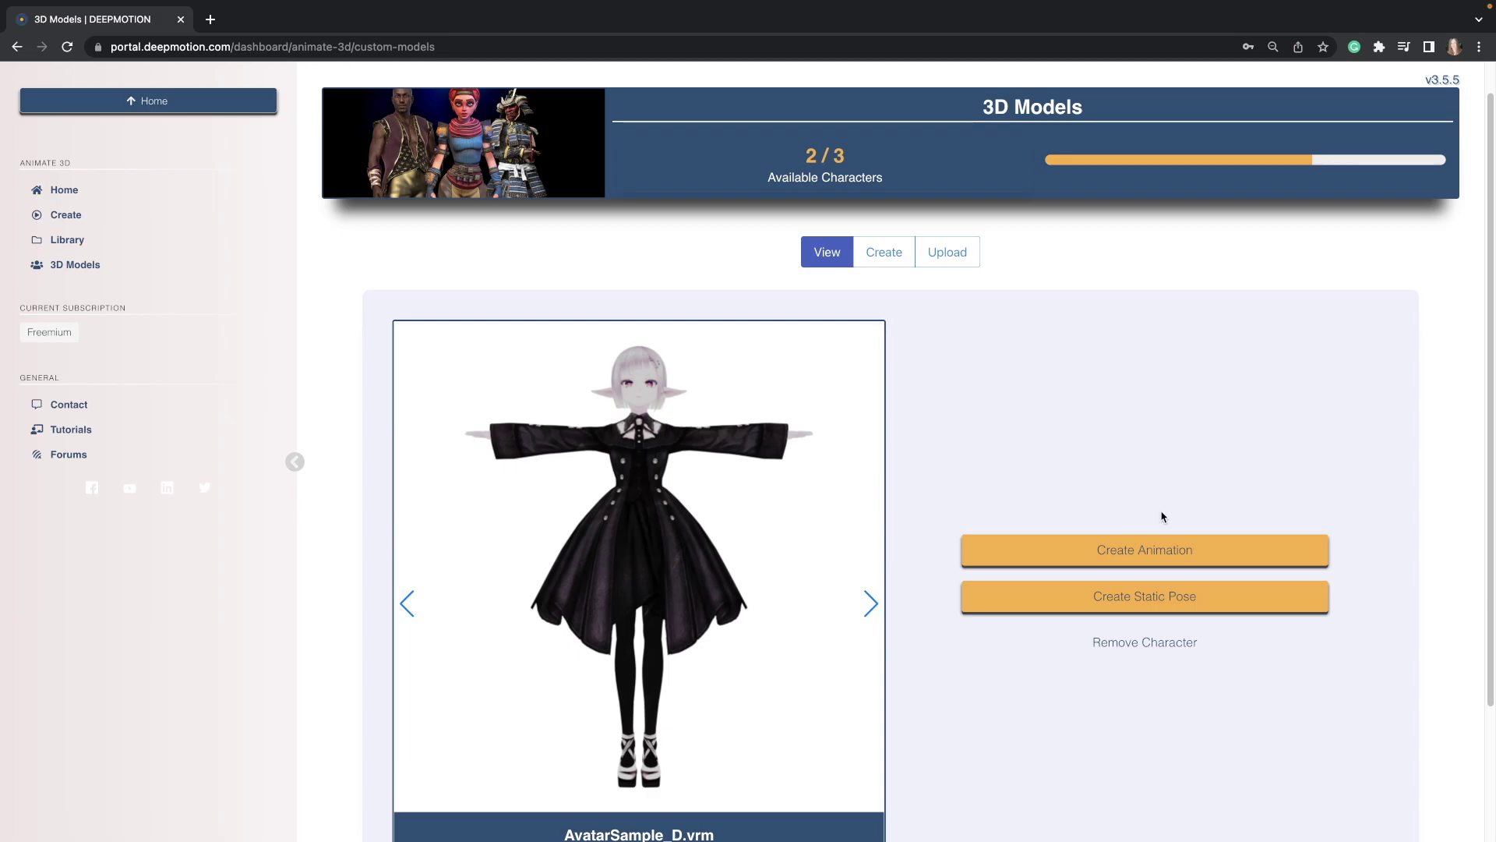
pyautogui.click(1241, 551)
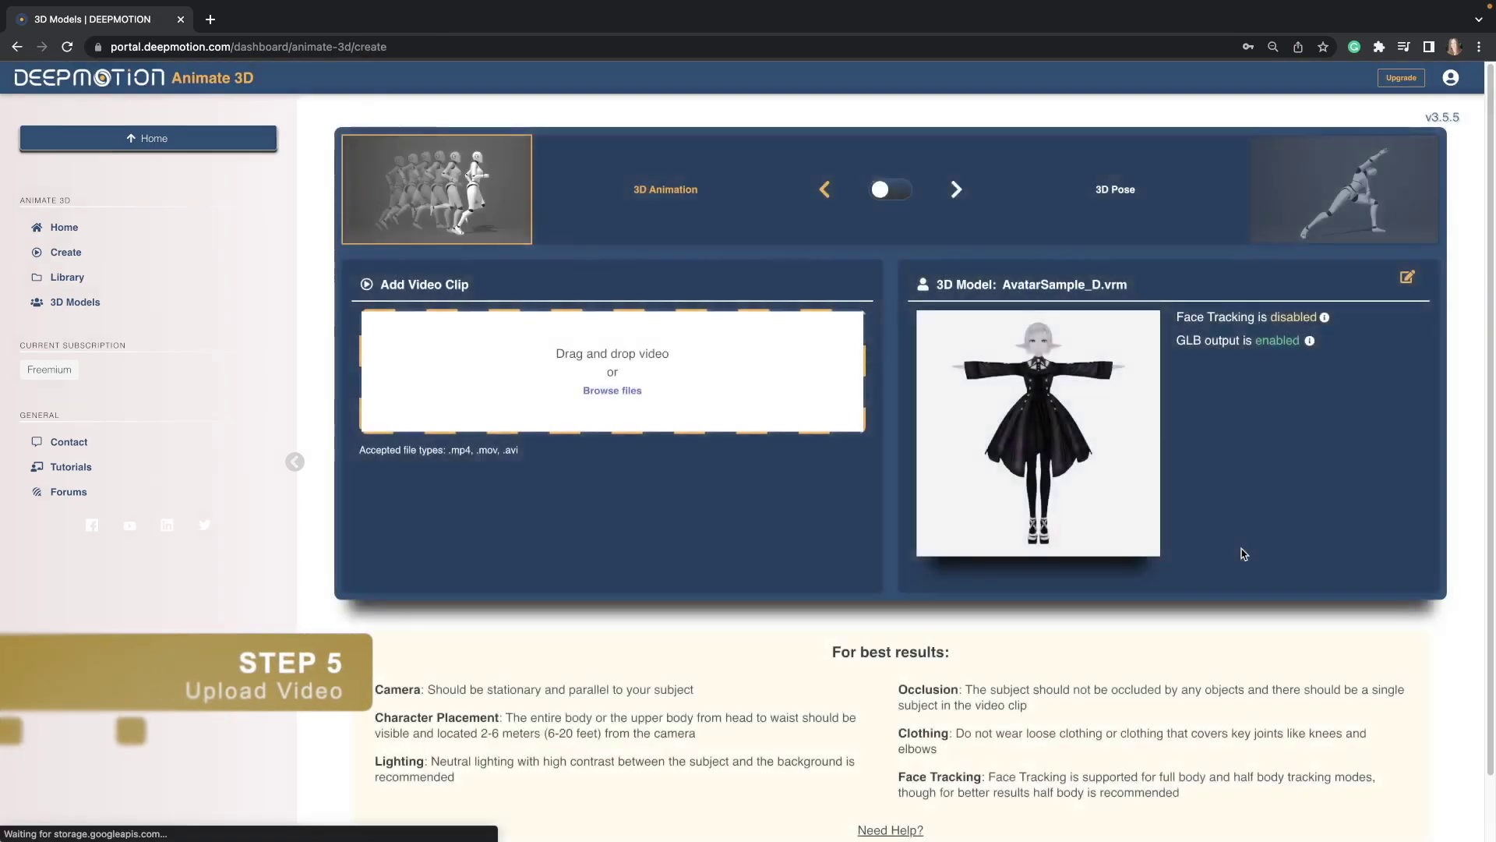
# Load MyDance.mov as the input clip and review the animation settings tooltips.
pyautogui.click(613, 390)
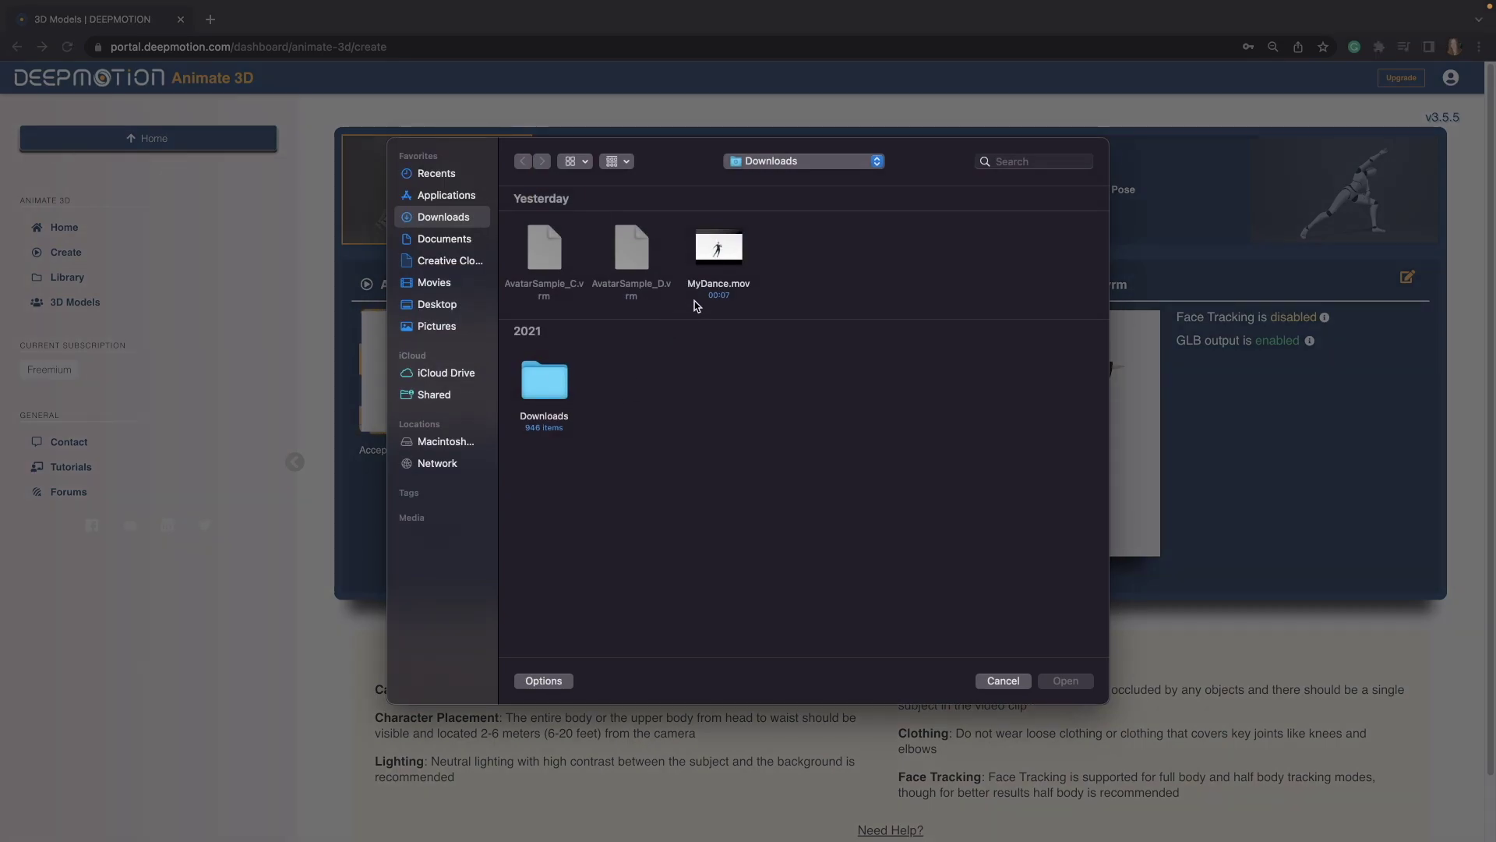
pyautogui.click(714, 288)
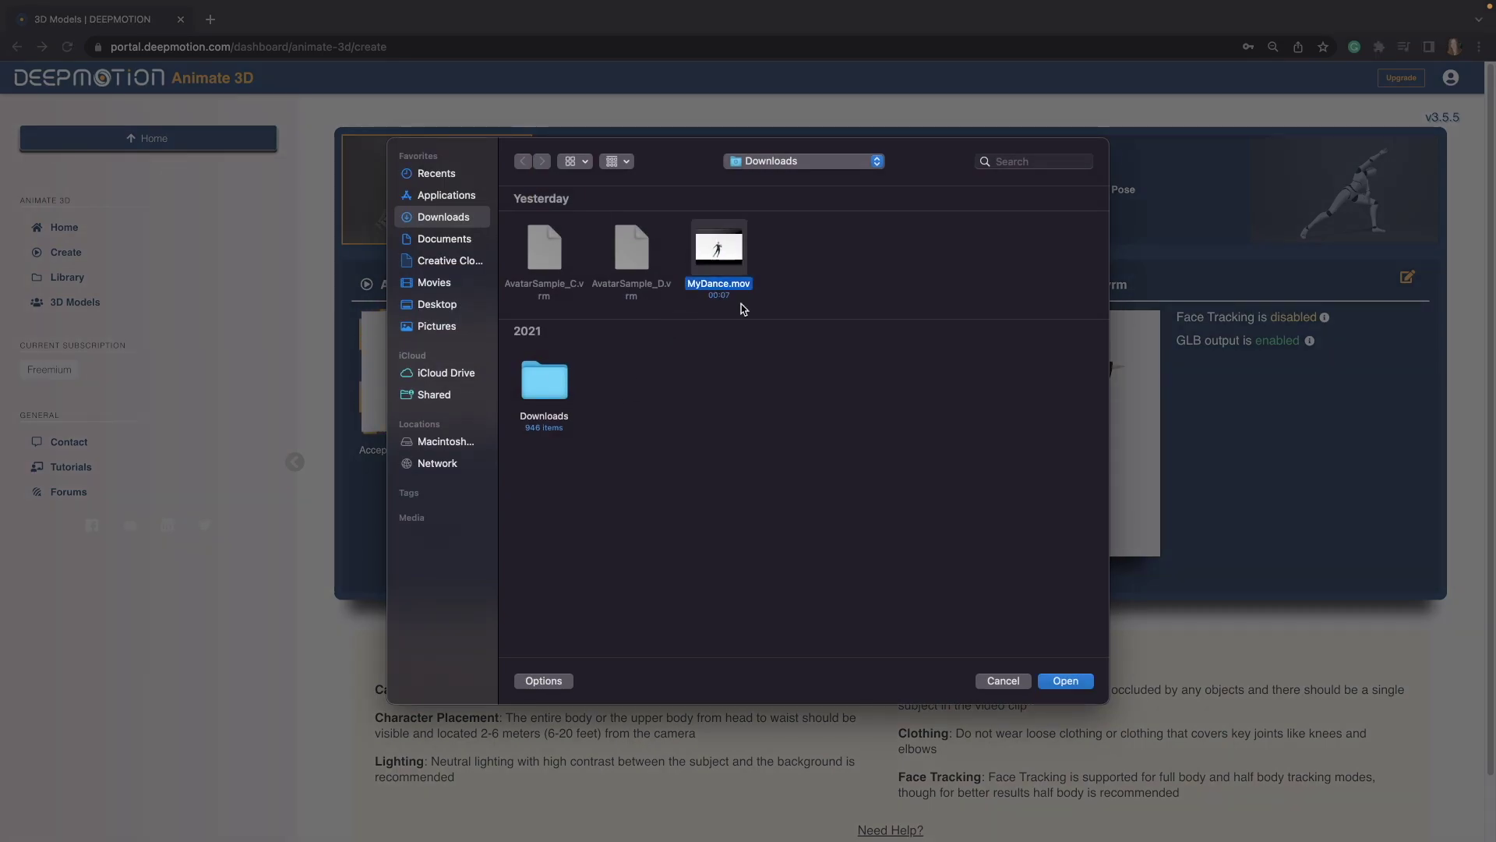
pyautogui.click(1080, 680)
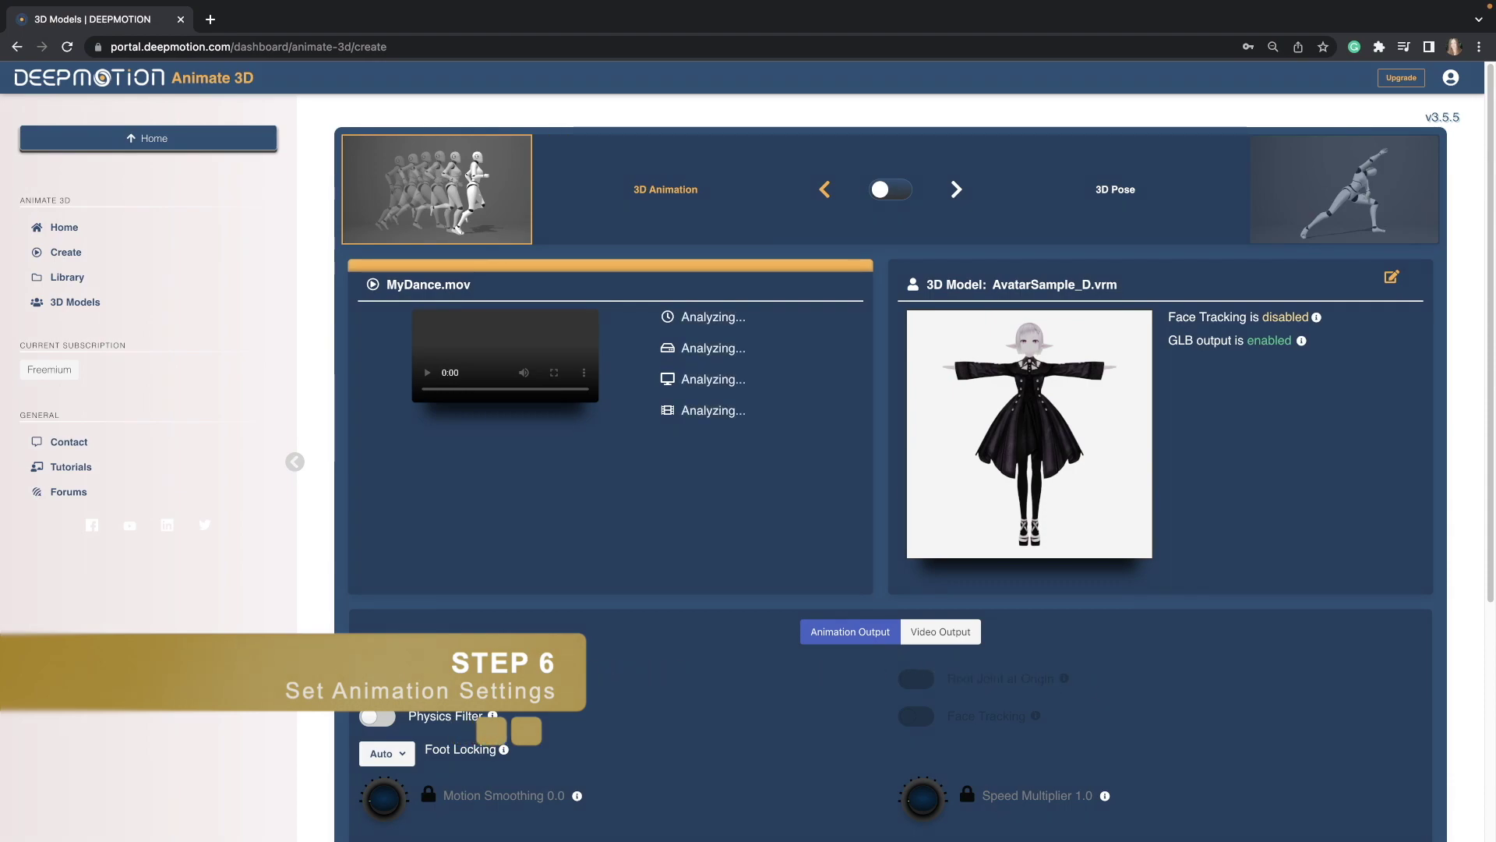
pyautogui.moveTo(483, 678)
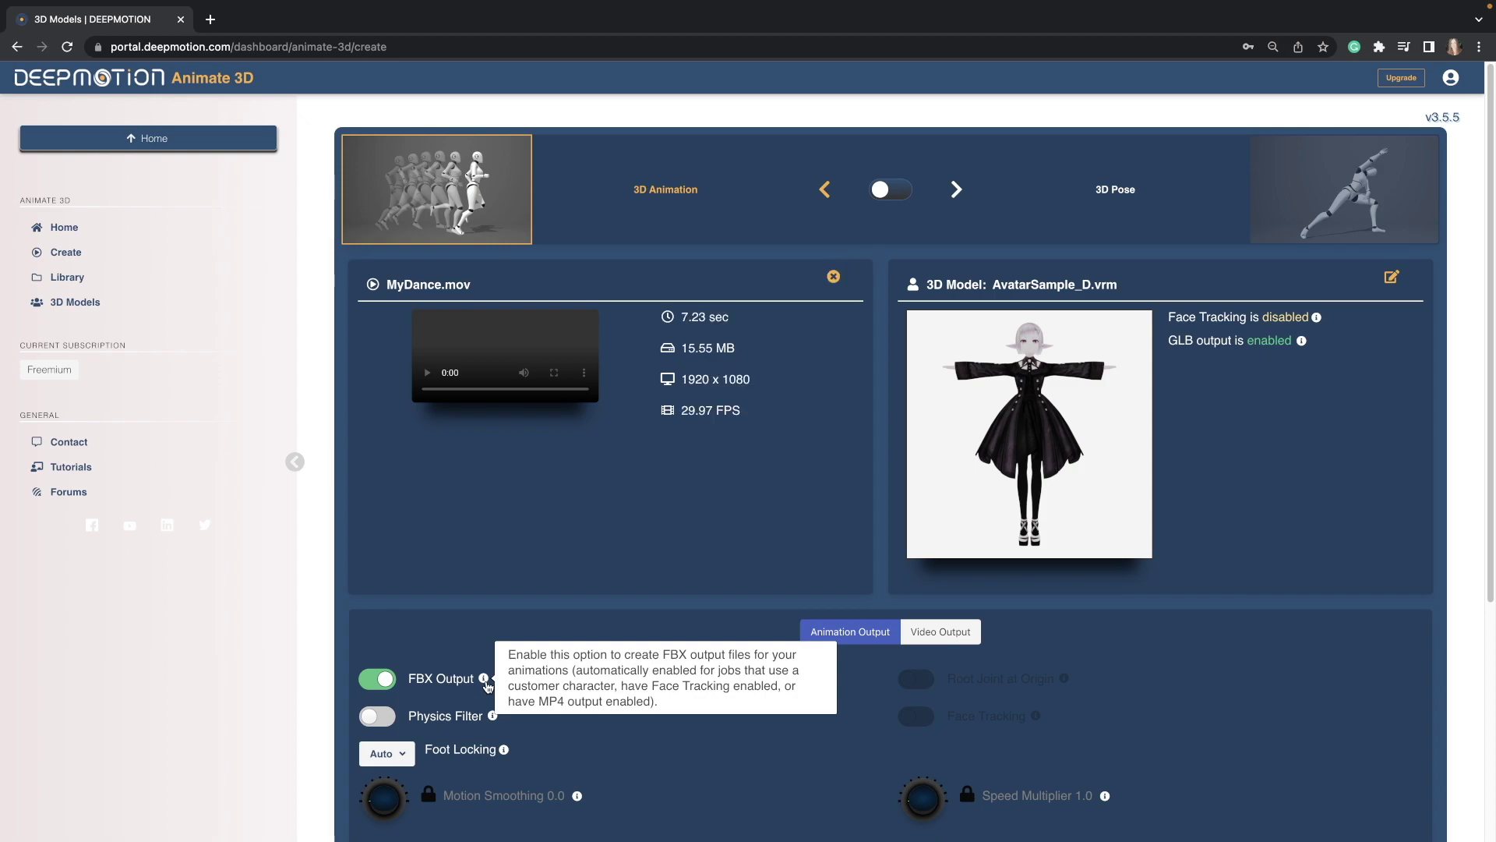
pyautogui.moveTo(494, 722)
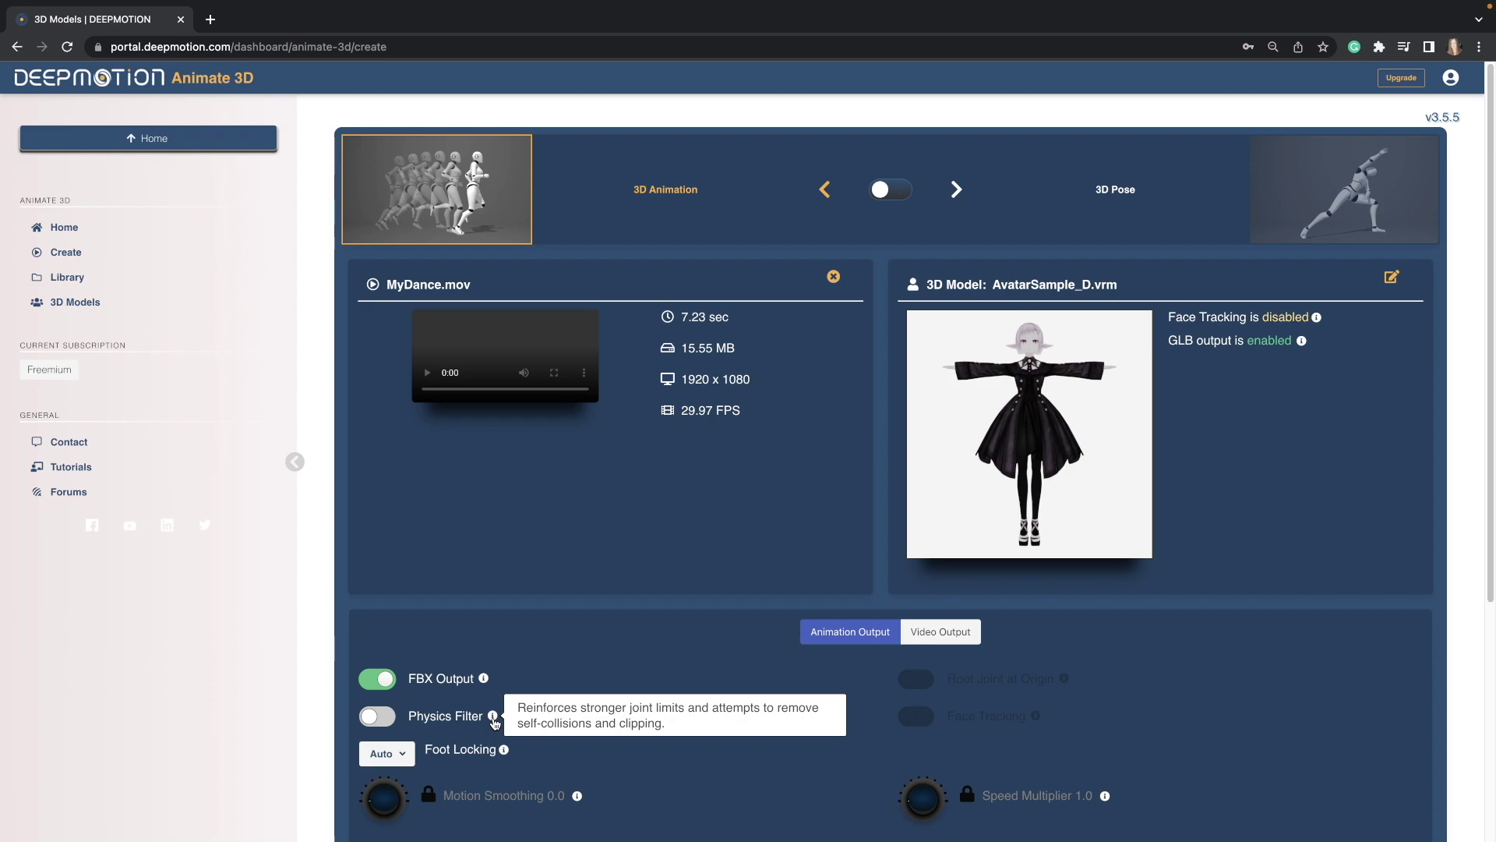
pyautogui.moveTo(506, 752)
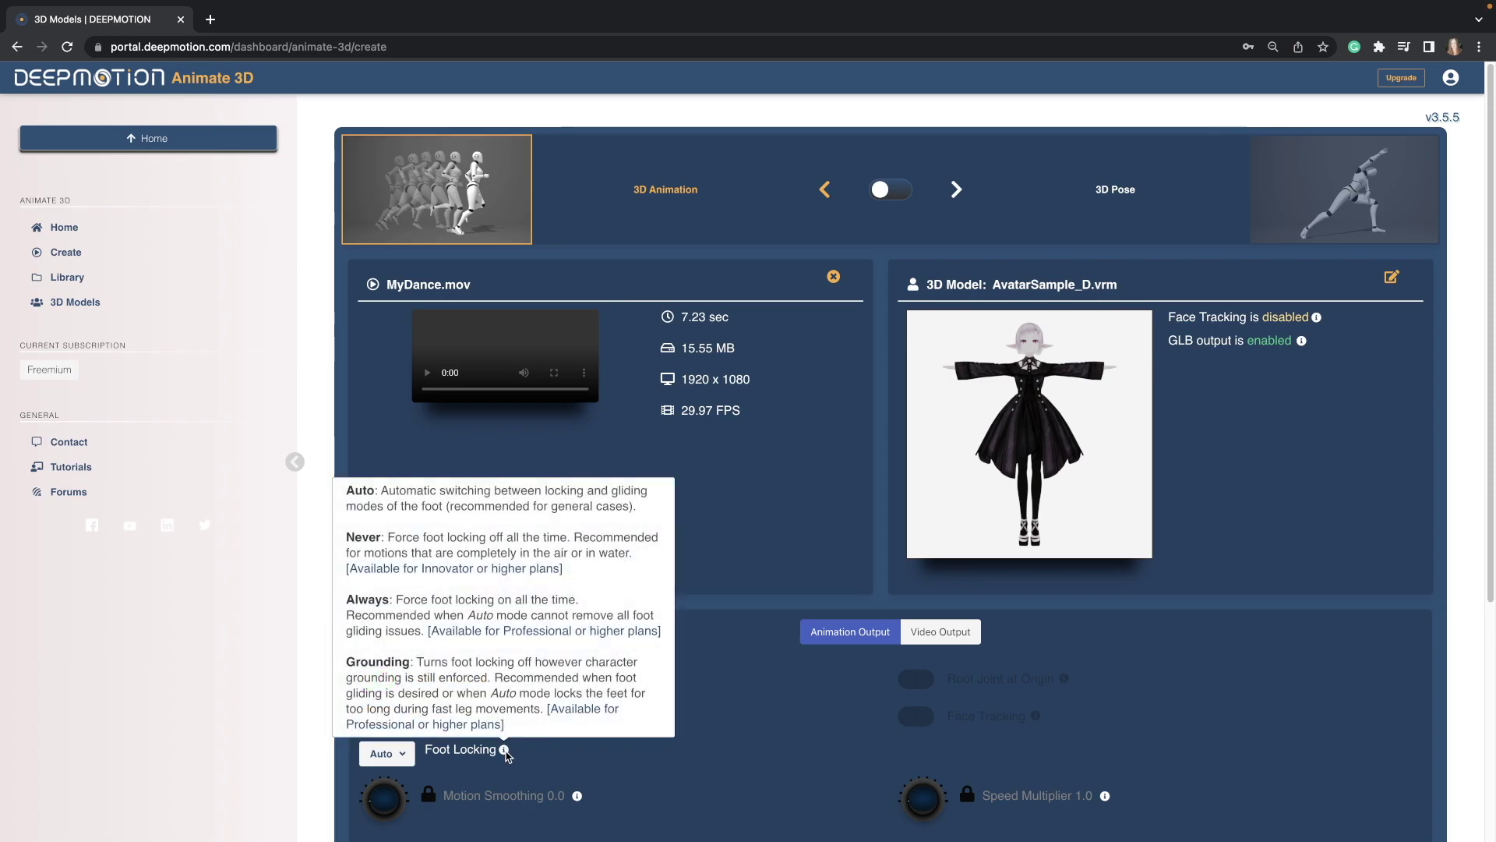
pyautogui.moveTo(577, 797)
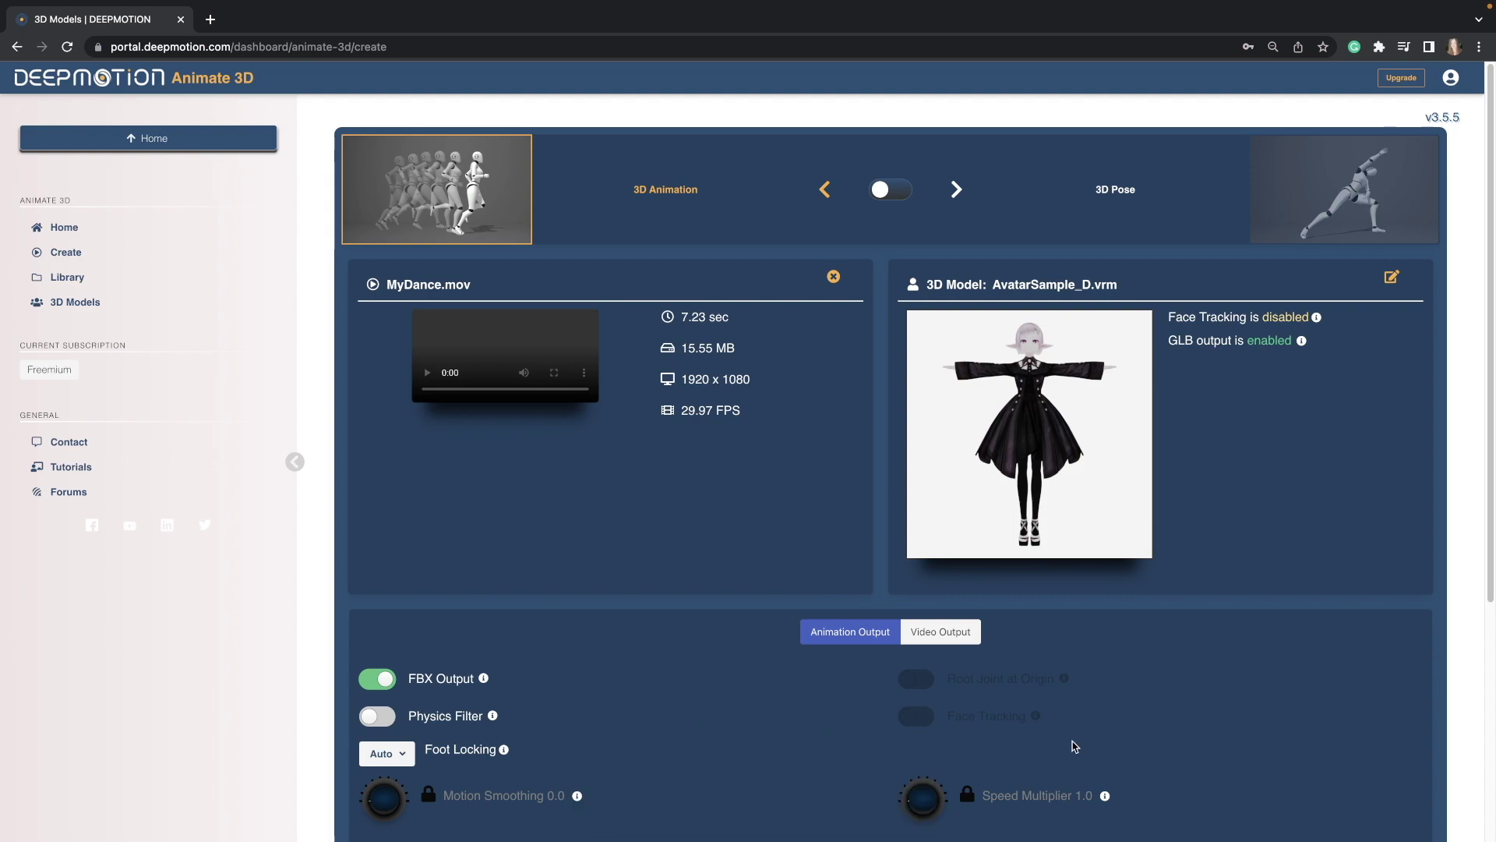
pyautogui.moveTo(1106, 798)
# Enable MP4 video output without the original video, using the Studio background.
pyautogui.click(974, 642)
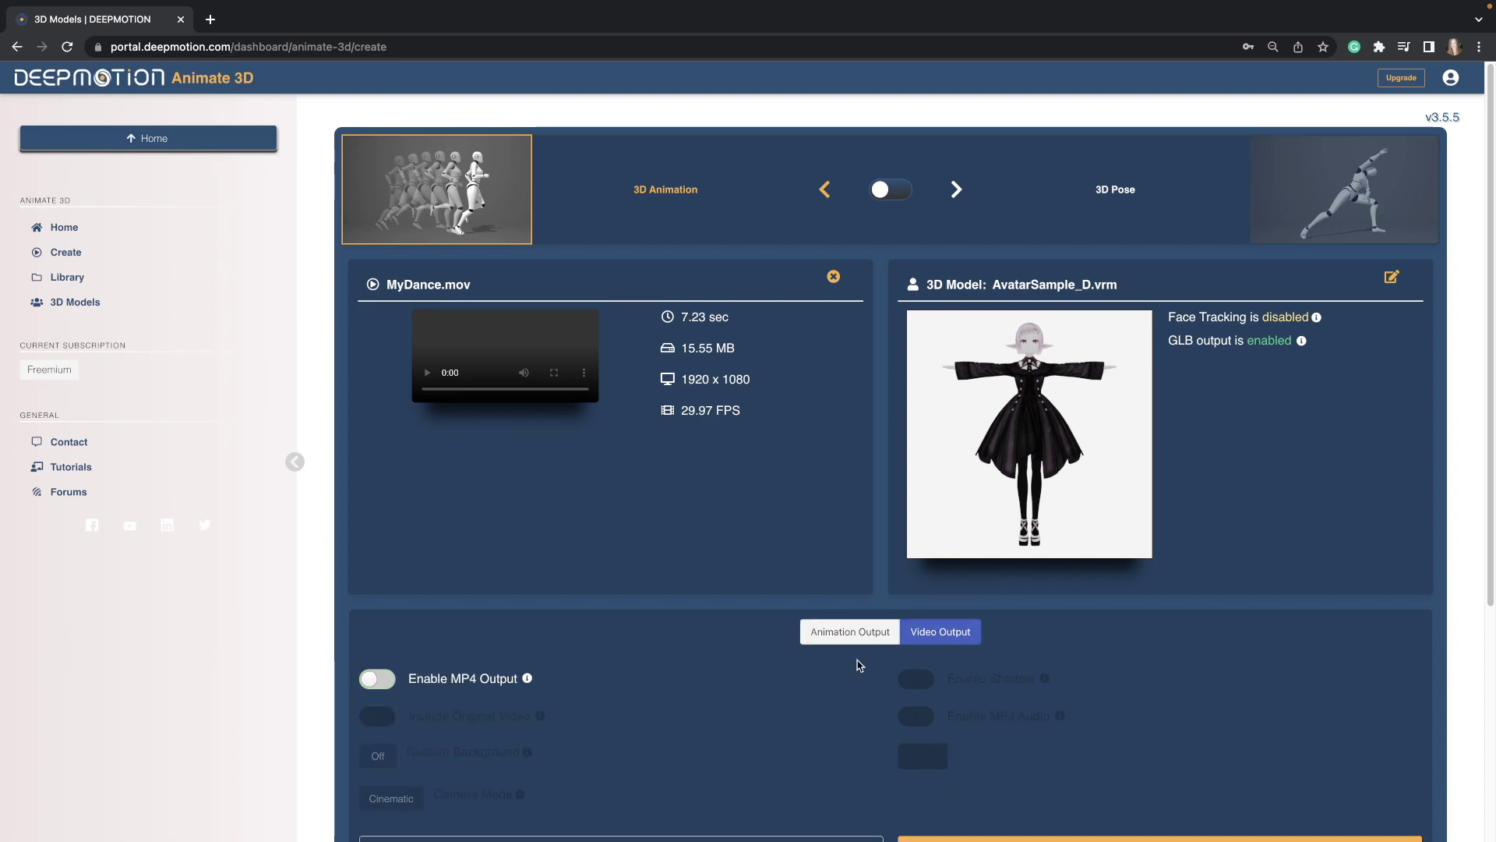
pyautogui.click(379, 678)
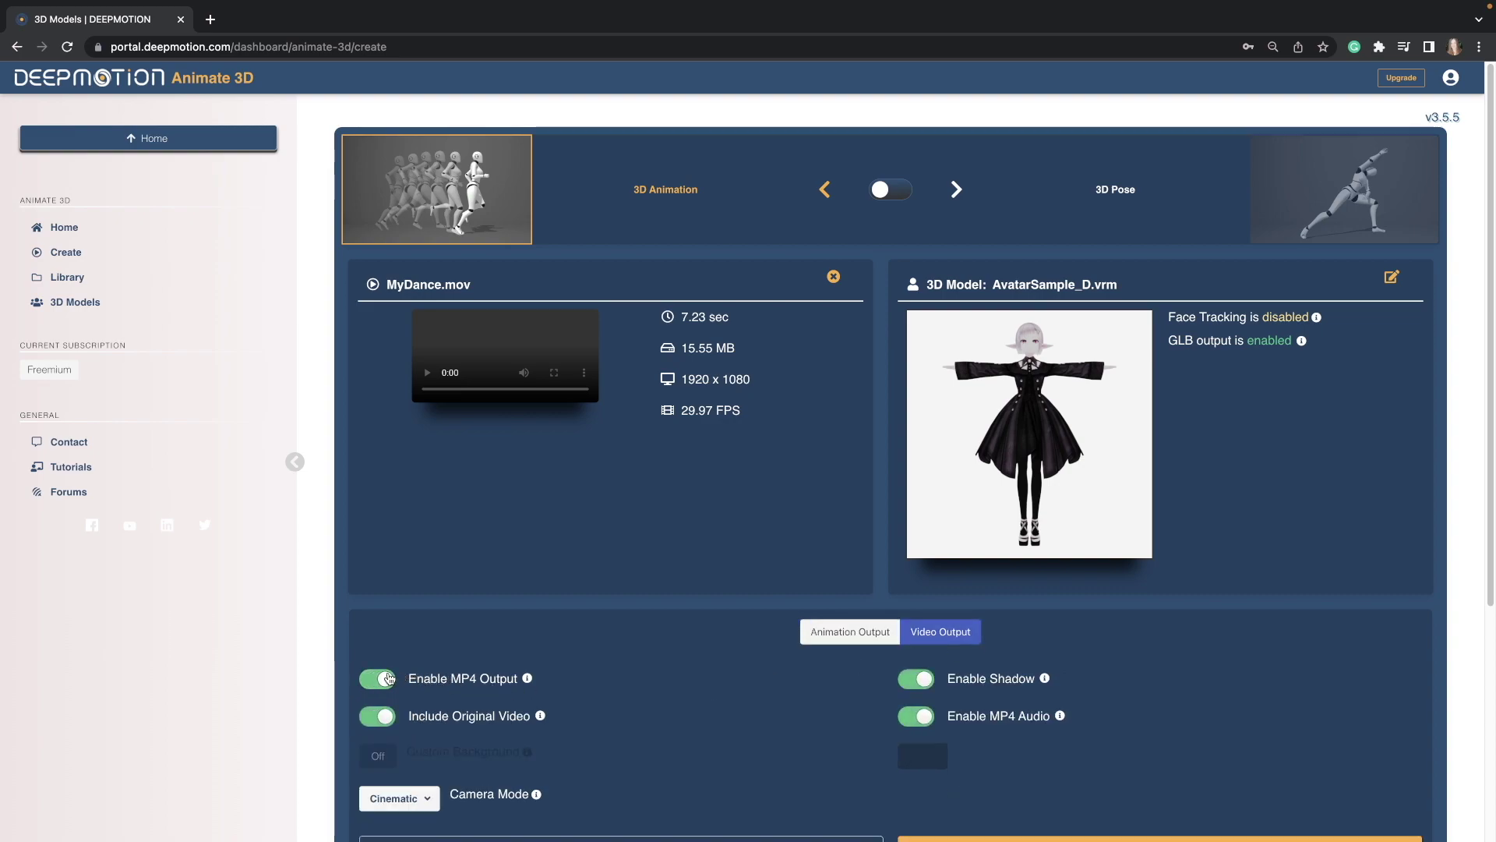
pyautogui.click(378, 716)
pyautogui.click(378, 755)
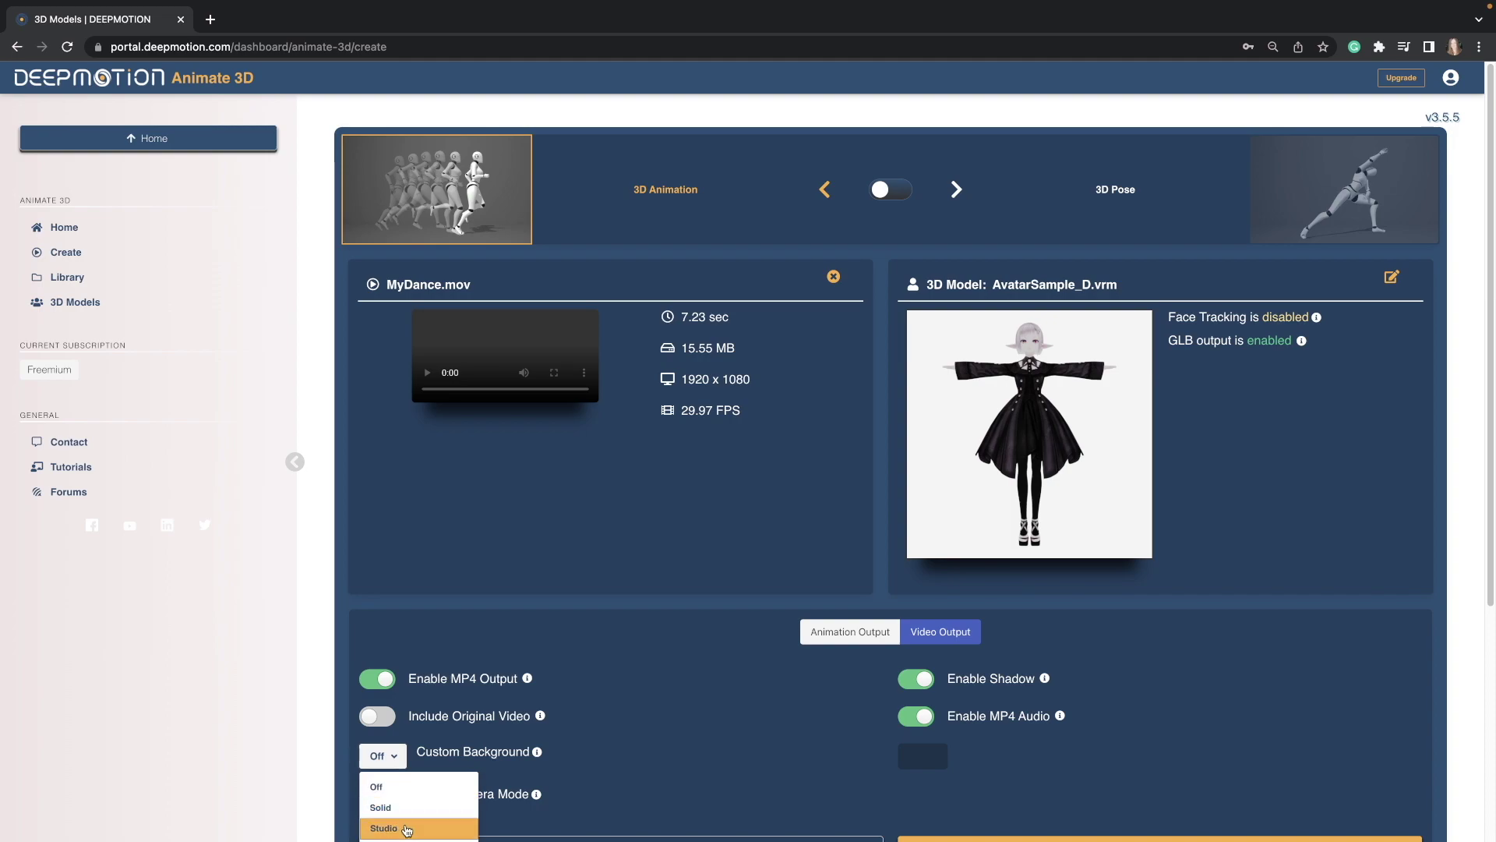
pyautogui.click(390, 825)
# Set the Studio background colour to a light purple.
pyautogui.click(922, 755)
pyautogui.scroll(-1, 850, 788)
pyautogui.moveTo(854, 808); pyautogui.dragTo(888, 808)
pyautogui.click(905, 808)
pyautogui.moveTo(926, 746); pyautogui.dragTo(922, 736)
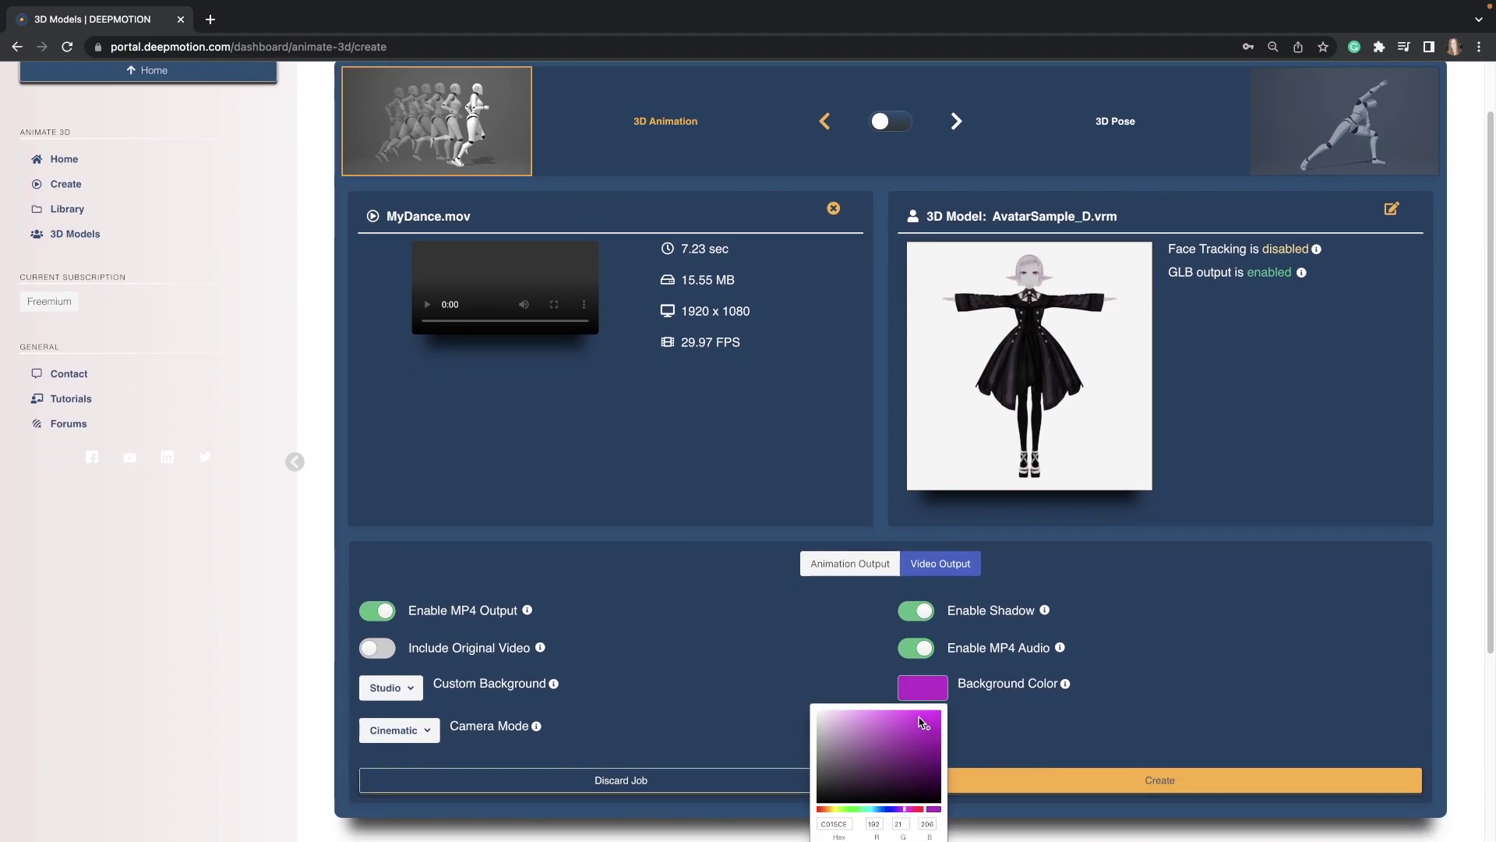
pyautogui.click(915, 718)
# Review the Confirm New Animation summary and start the MyDance job.
pyautogui.click(1129, 777)
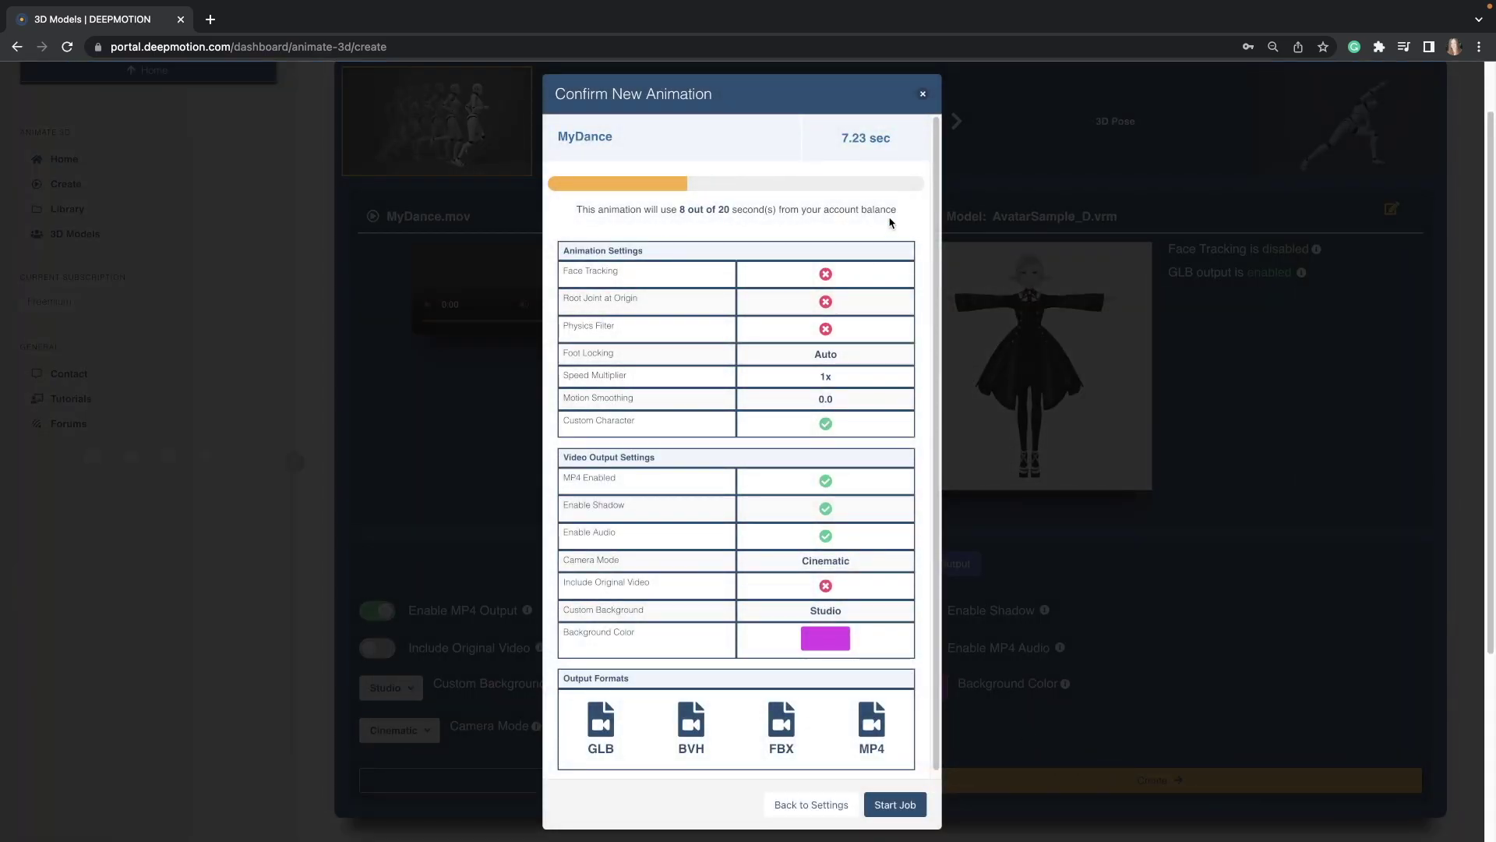
pyautogui.scroll(1, 890, 223)
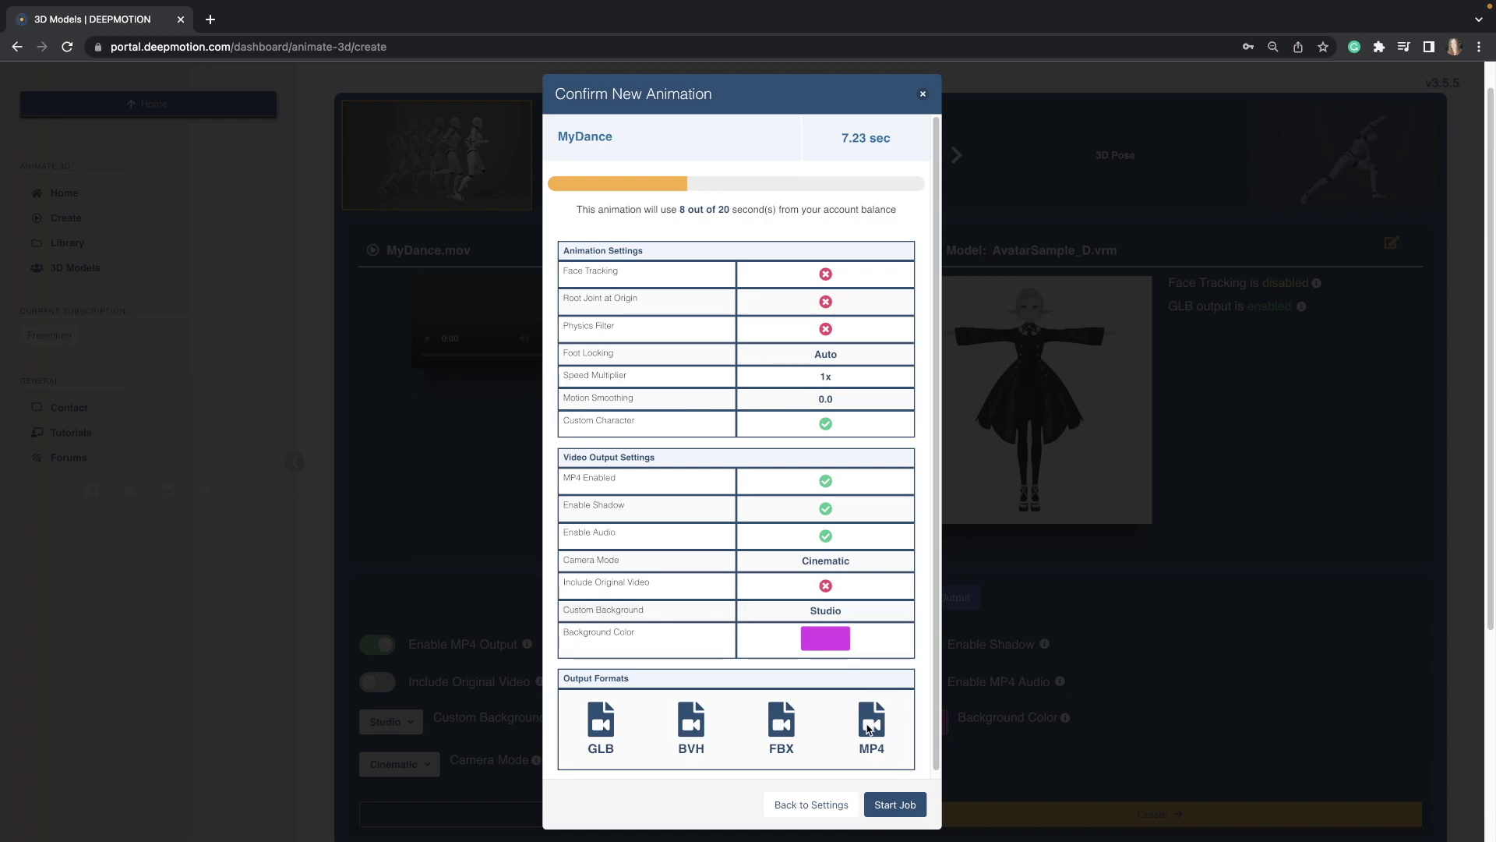
pyautogui.click(923, 806)
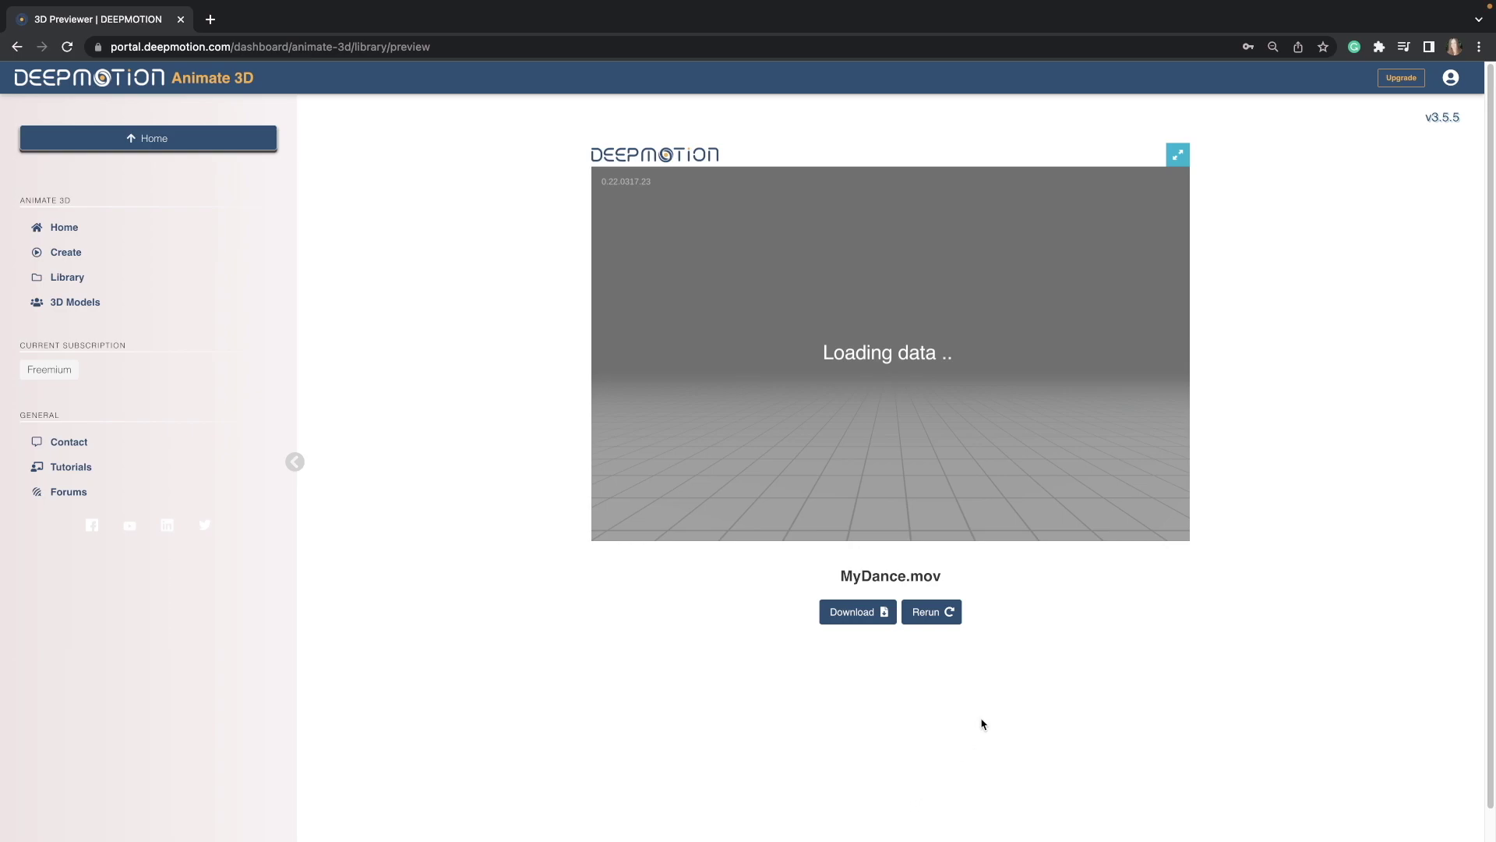
# Play the dance preview, orbit around the dancer, and bring up the Download Animations dialog.
pyautogui.click(890, 420)
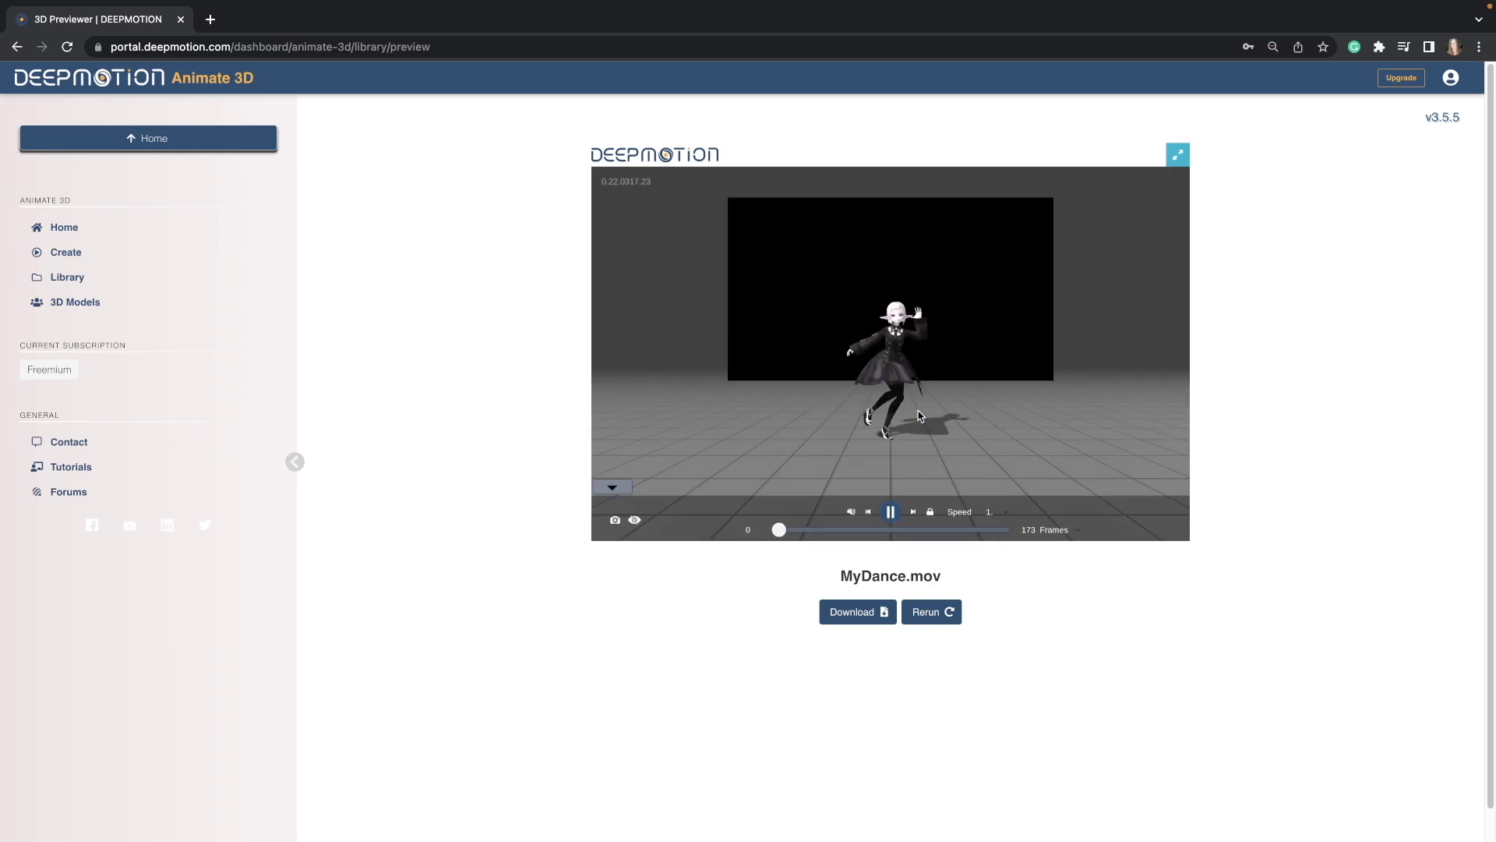
pyautogui.moveTo(910, 427); pyautogui.dragTo(992, 416)
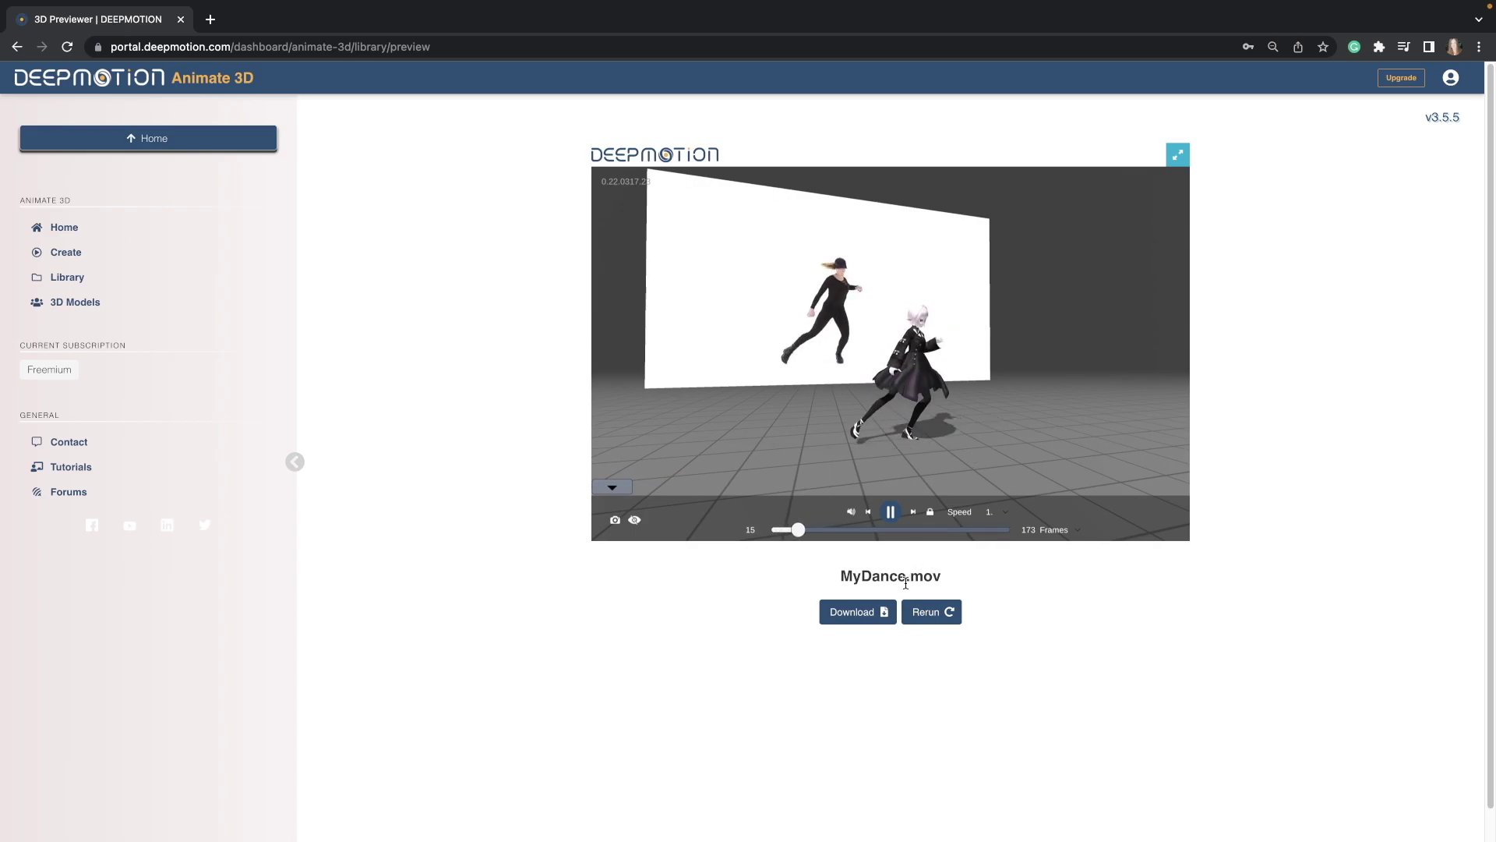
pyautogui.click(879, 614)
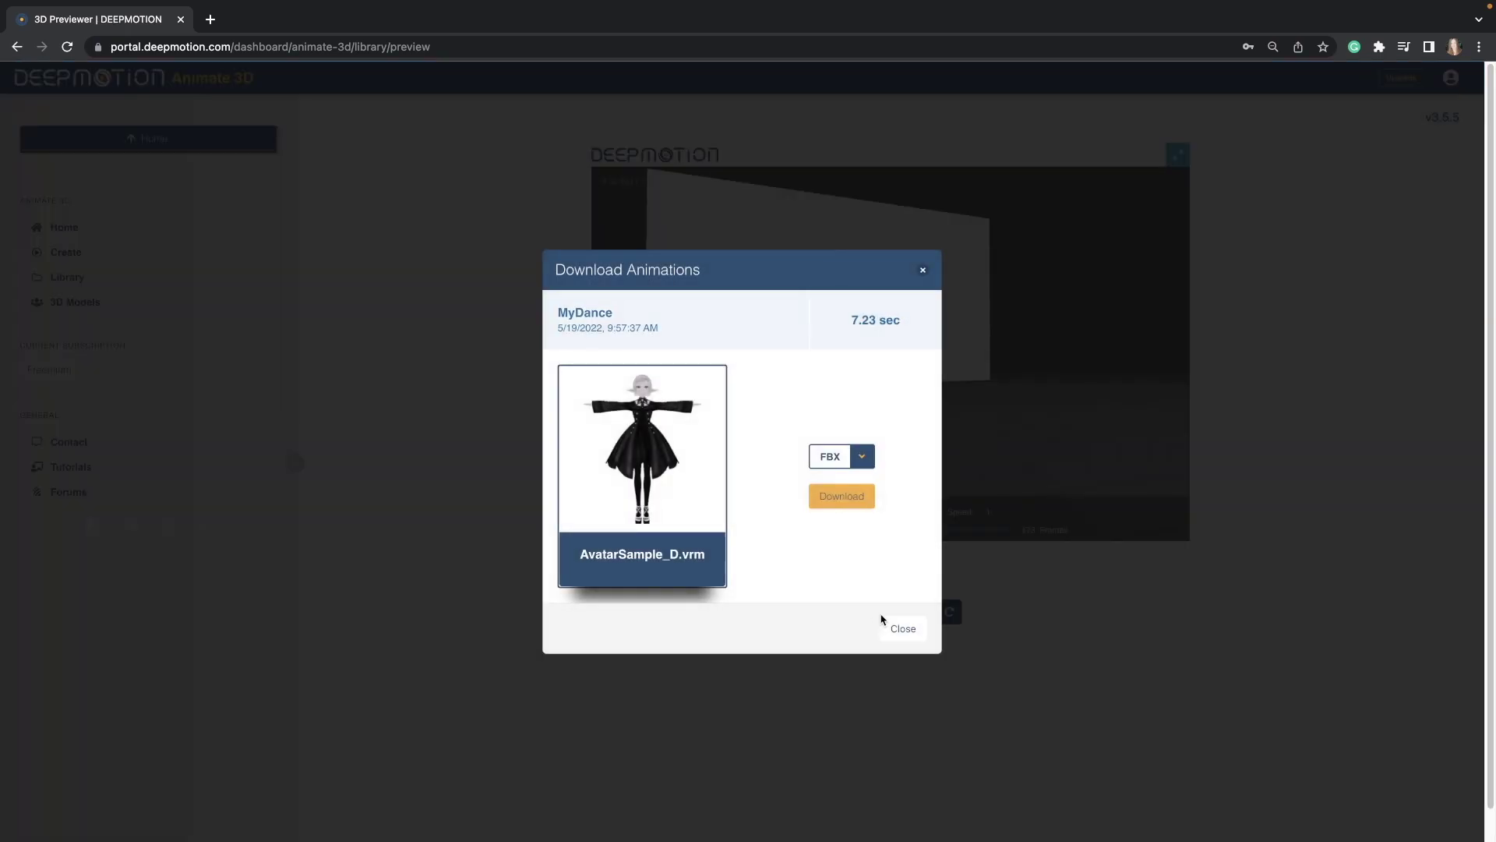
# Download the MyDance animation in GLB format.
pyautogui.click(862, 457)
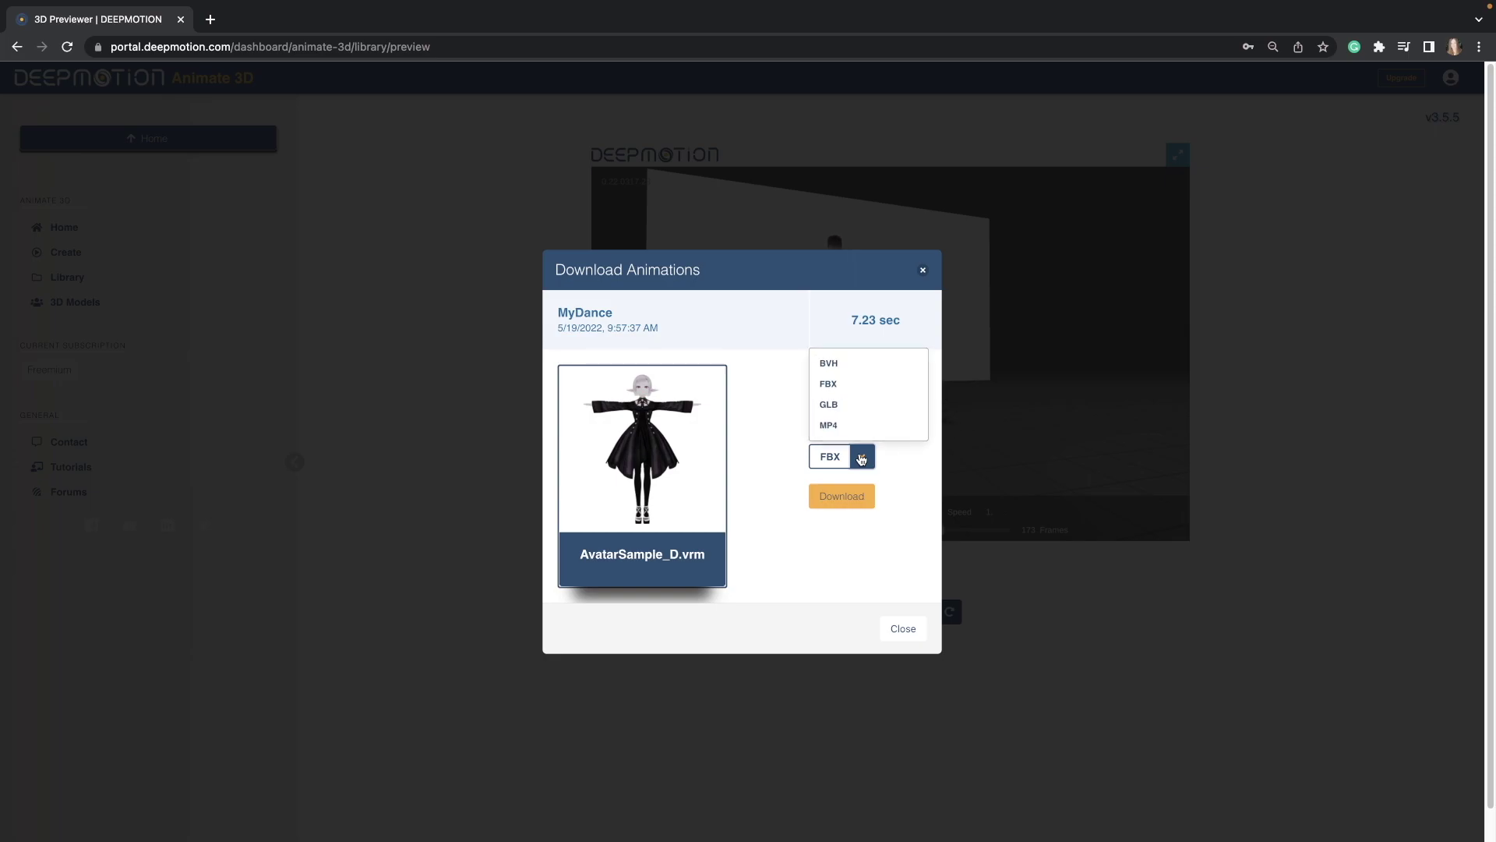
pyautogui.click(852, 406)
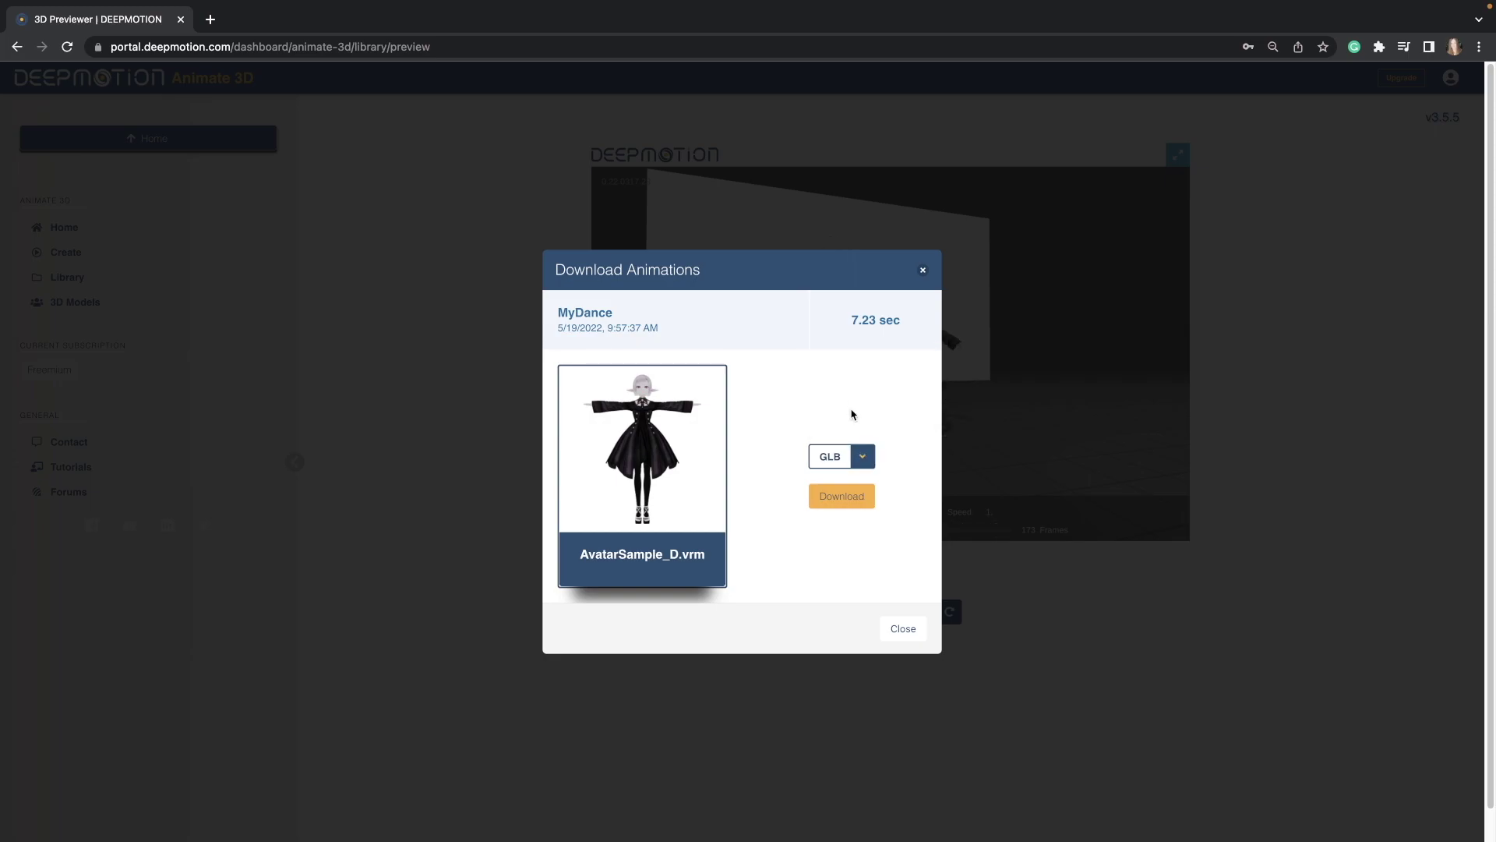
pyautogui.click(867, 501)
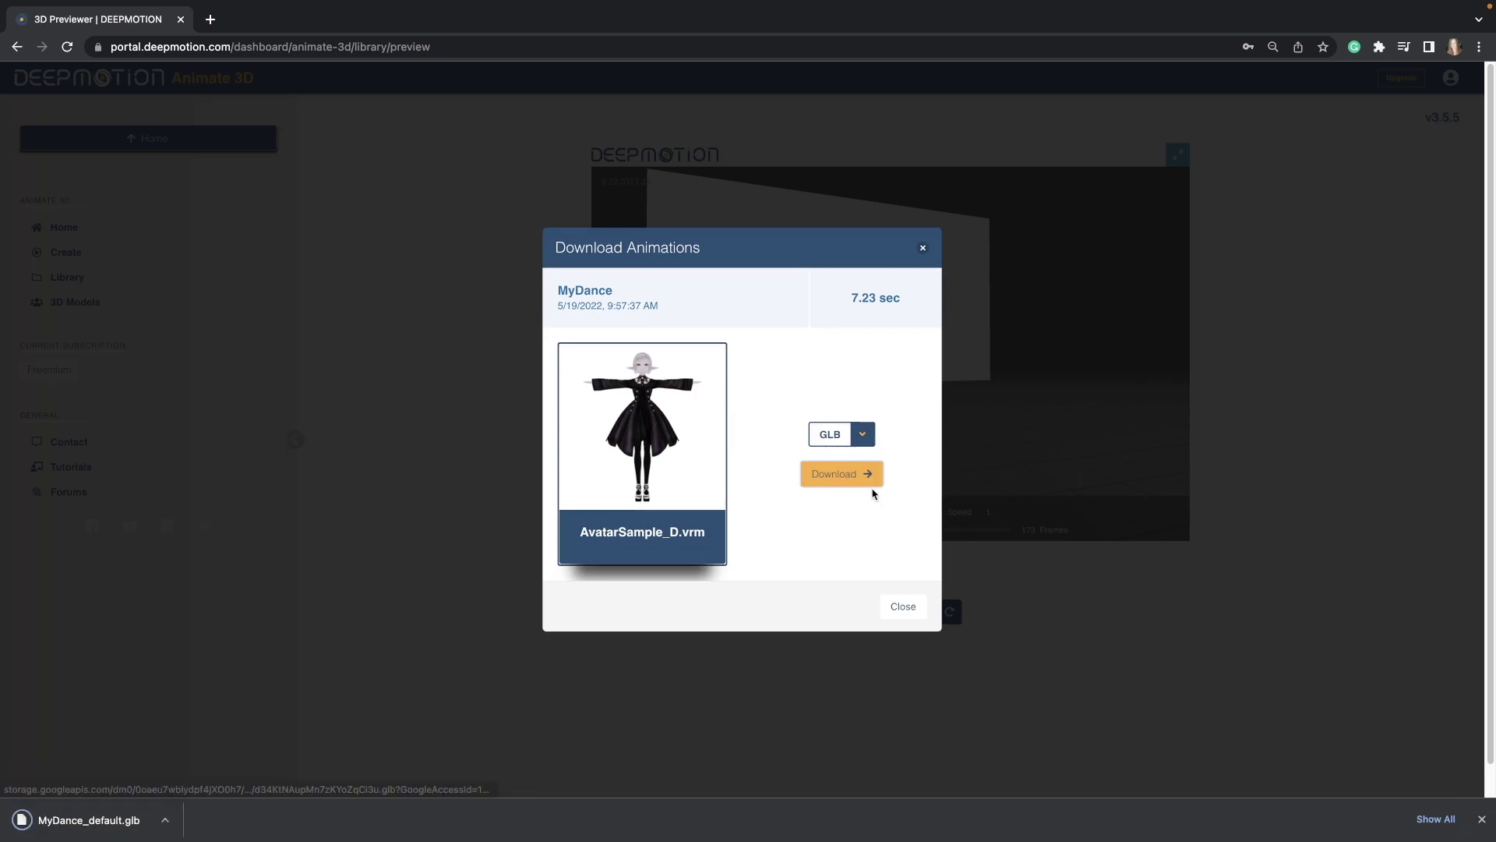
# Download the MyDance dance video in MP4 format.
pyautogui.click(863, 435)
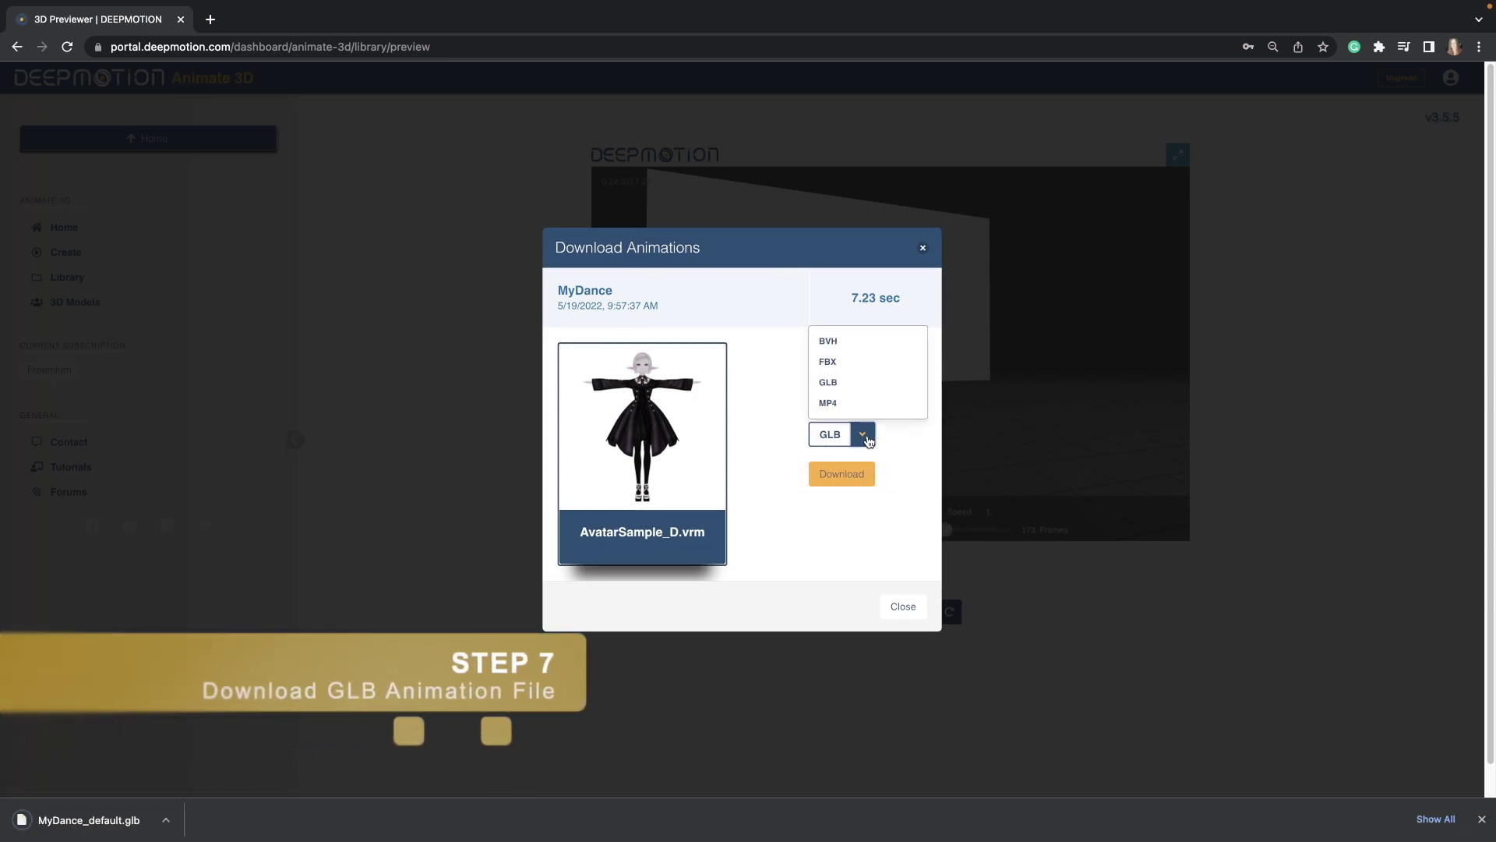
pyautogui.click(872, 404)
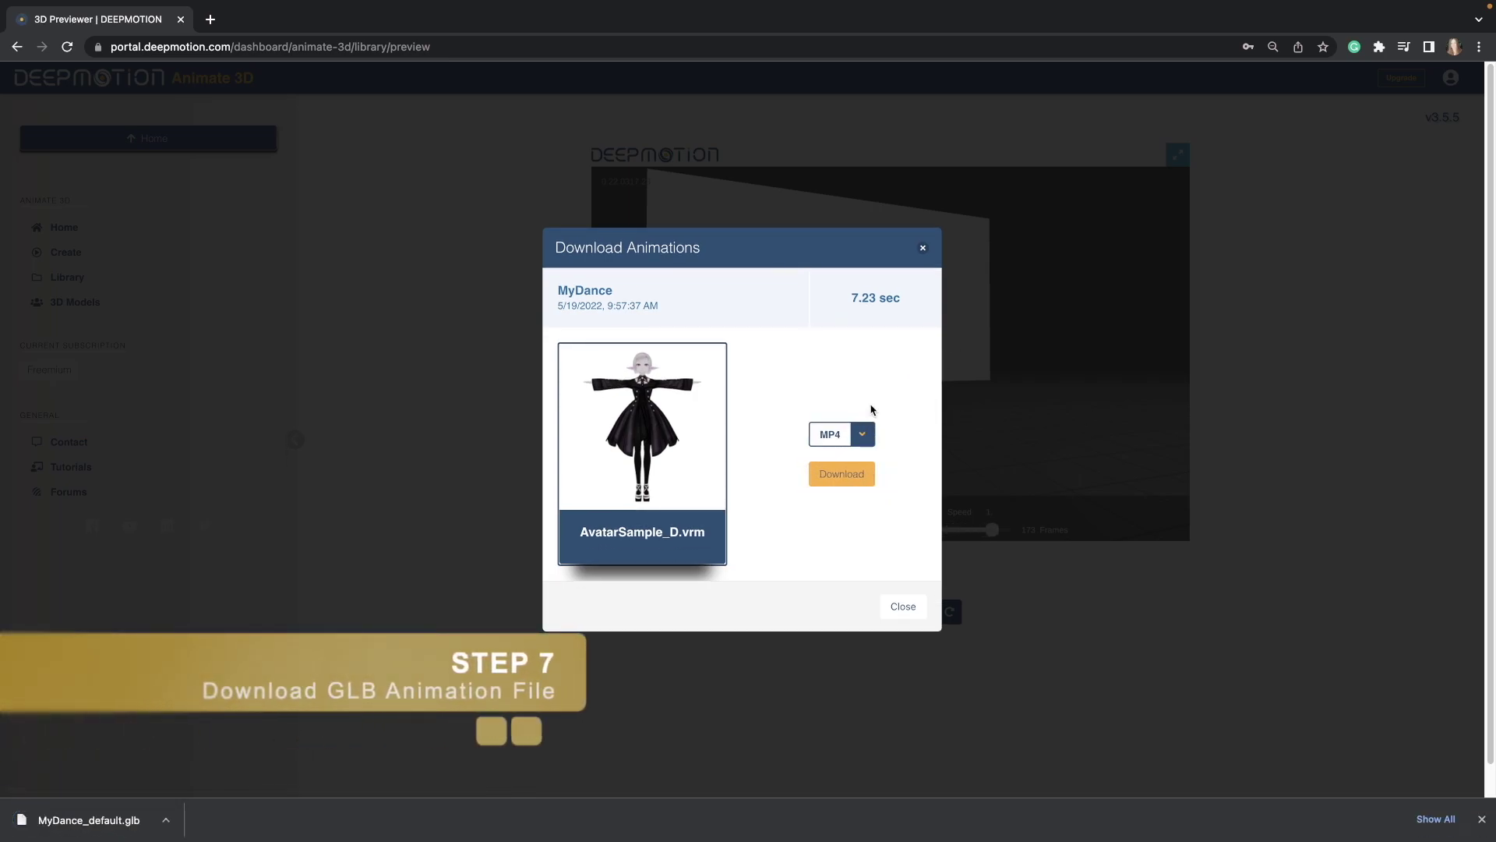
pyautogui.click(873, 484)
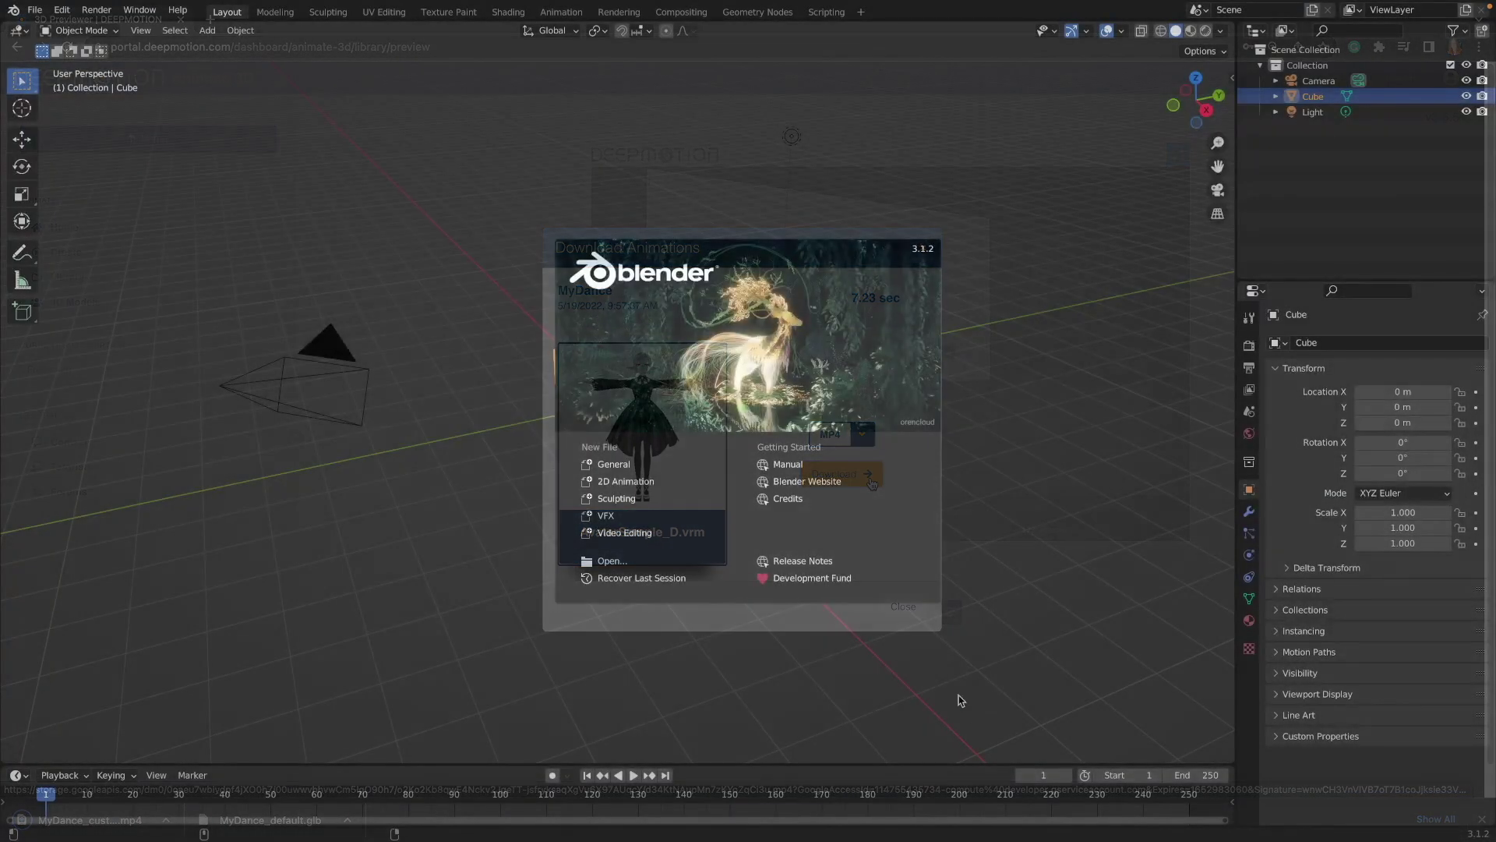
# Start a General new file and hide the Cube via its Outliner eye icon.
pyautogui.click(653, 466)
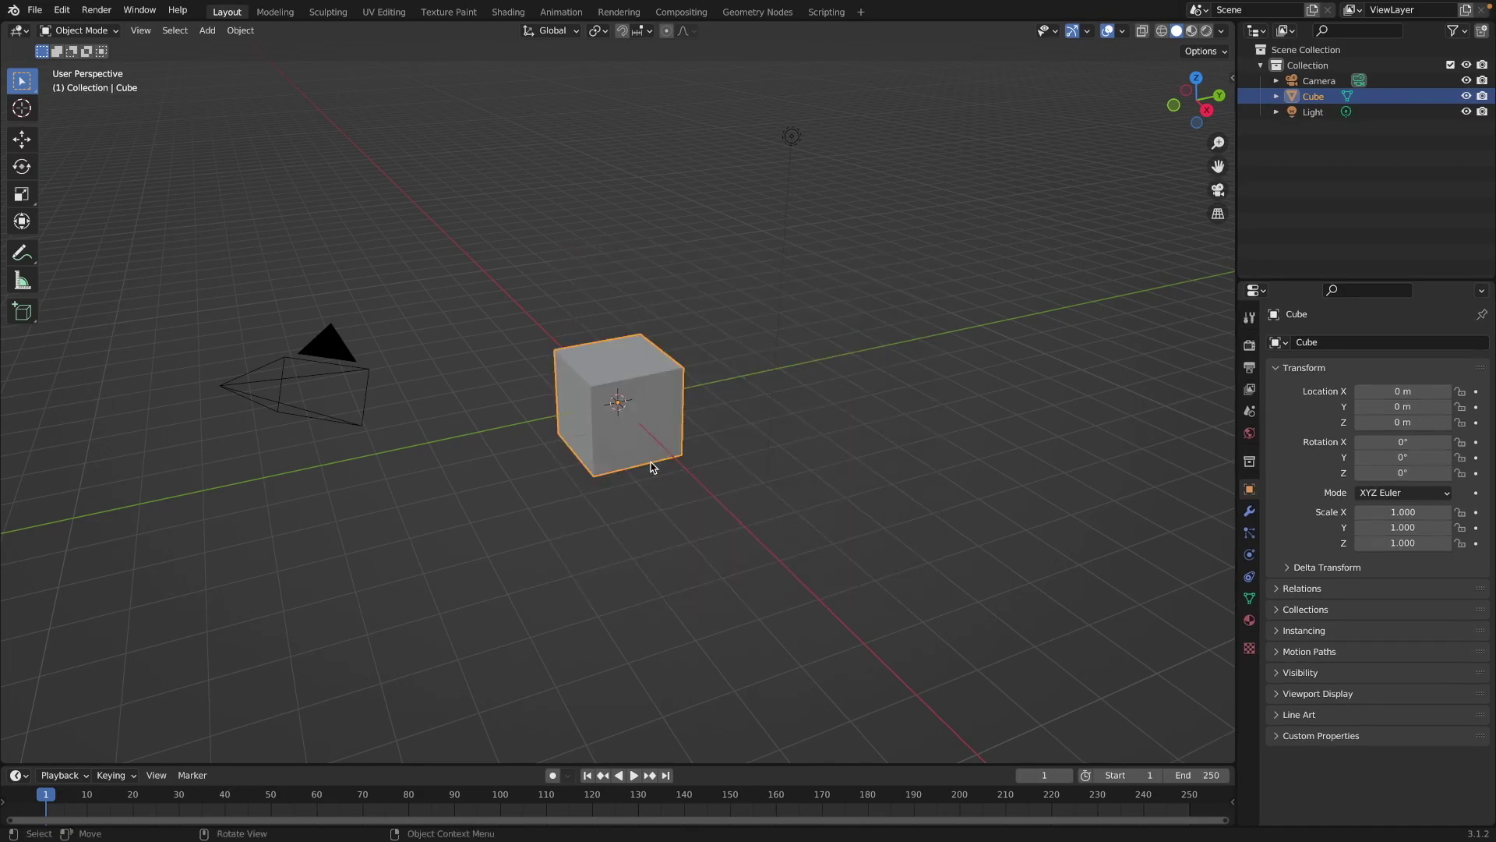
pyautogui.click(1466, 96)
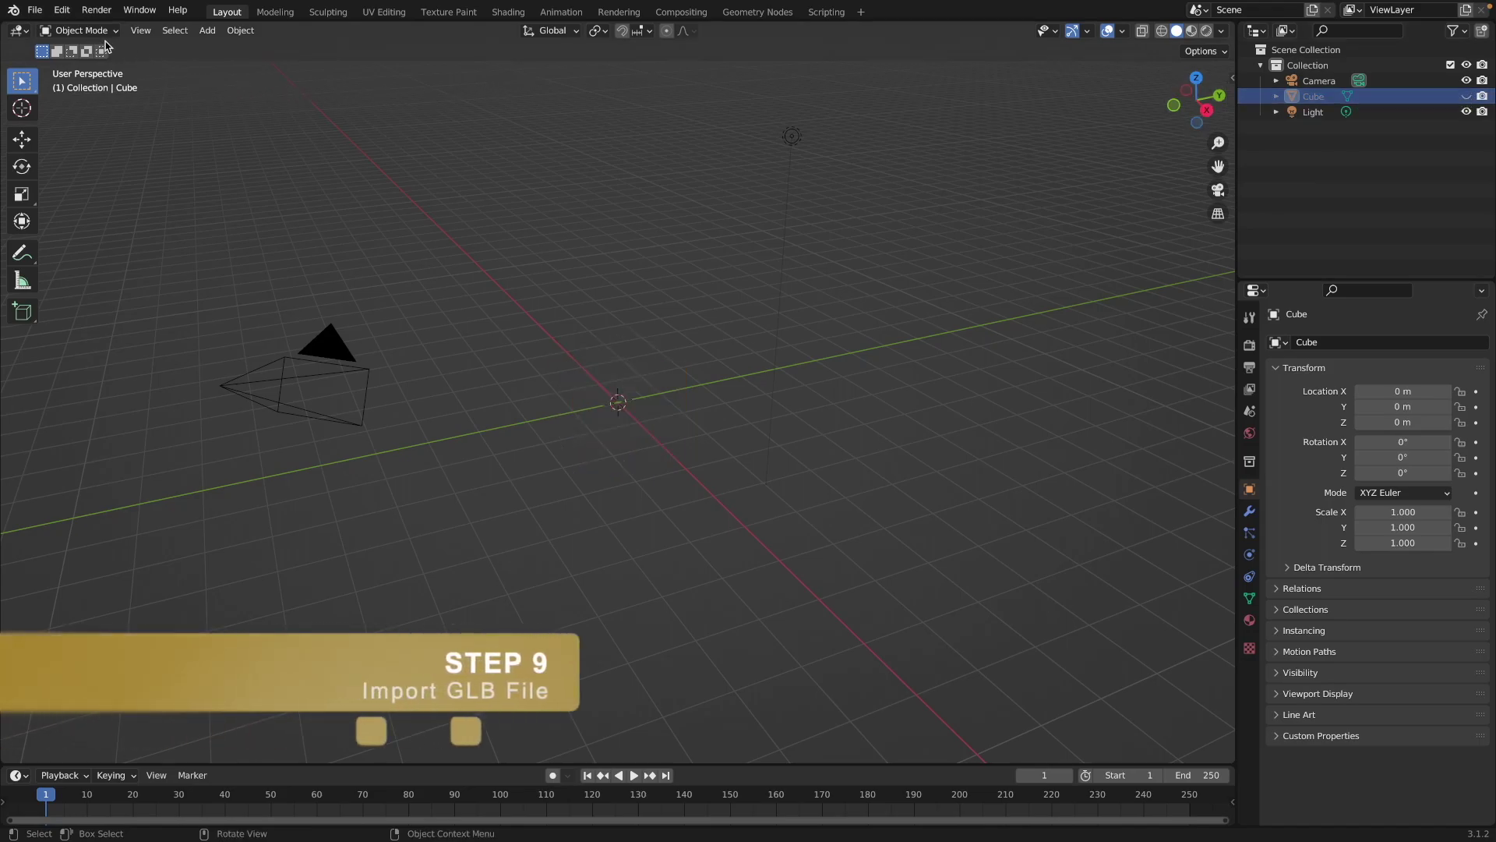
# Import MyDance_default.glb from Downloads through File > Import > glTF 2.0.
pyautogui.click(33, 11)
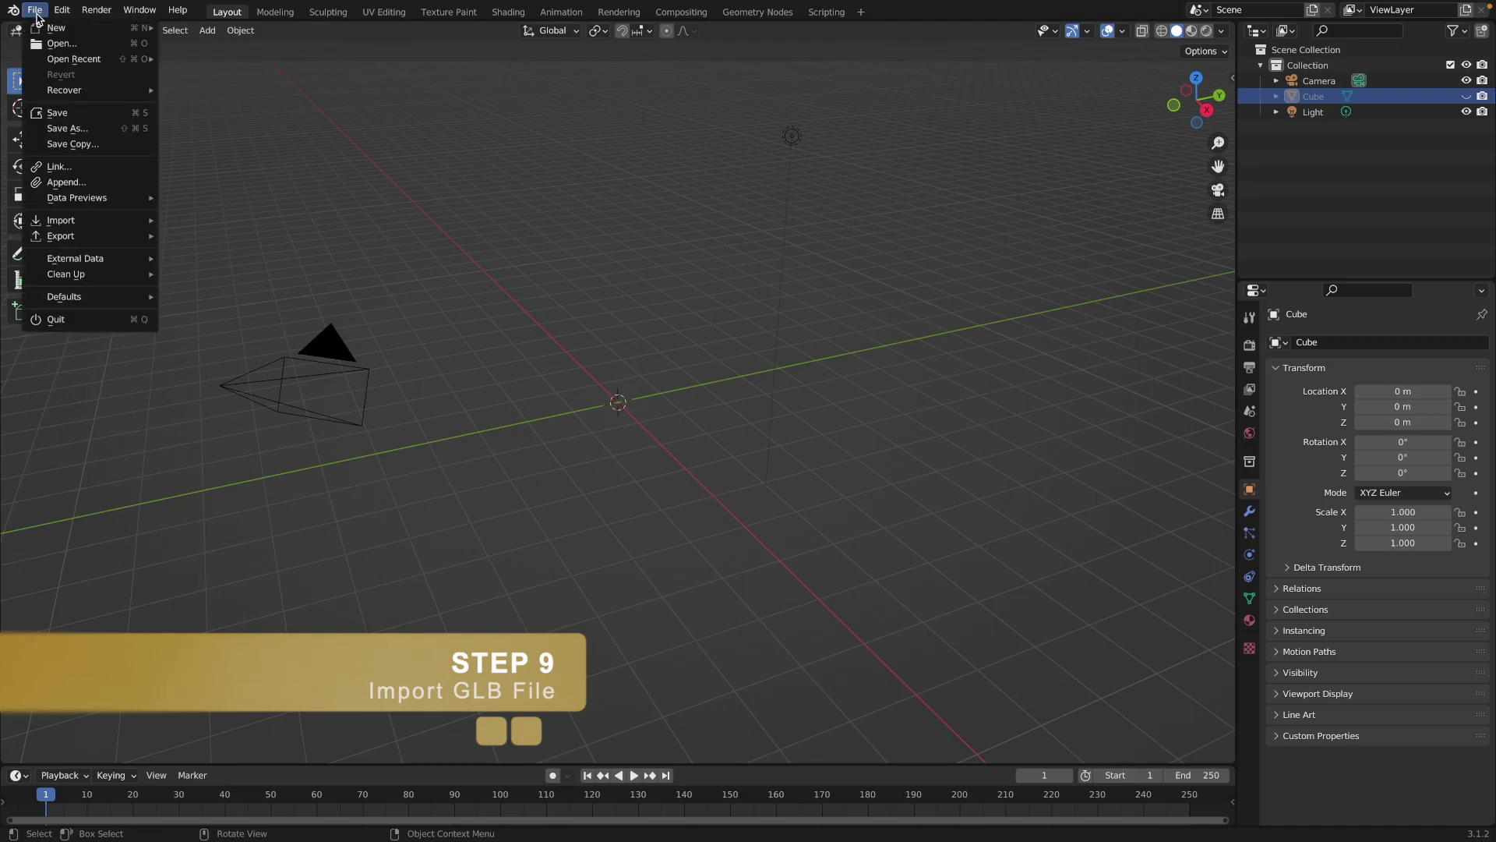
pyautogui.moveTo(105, 225)
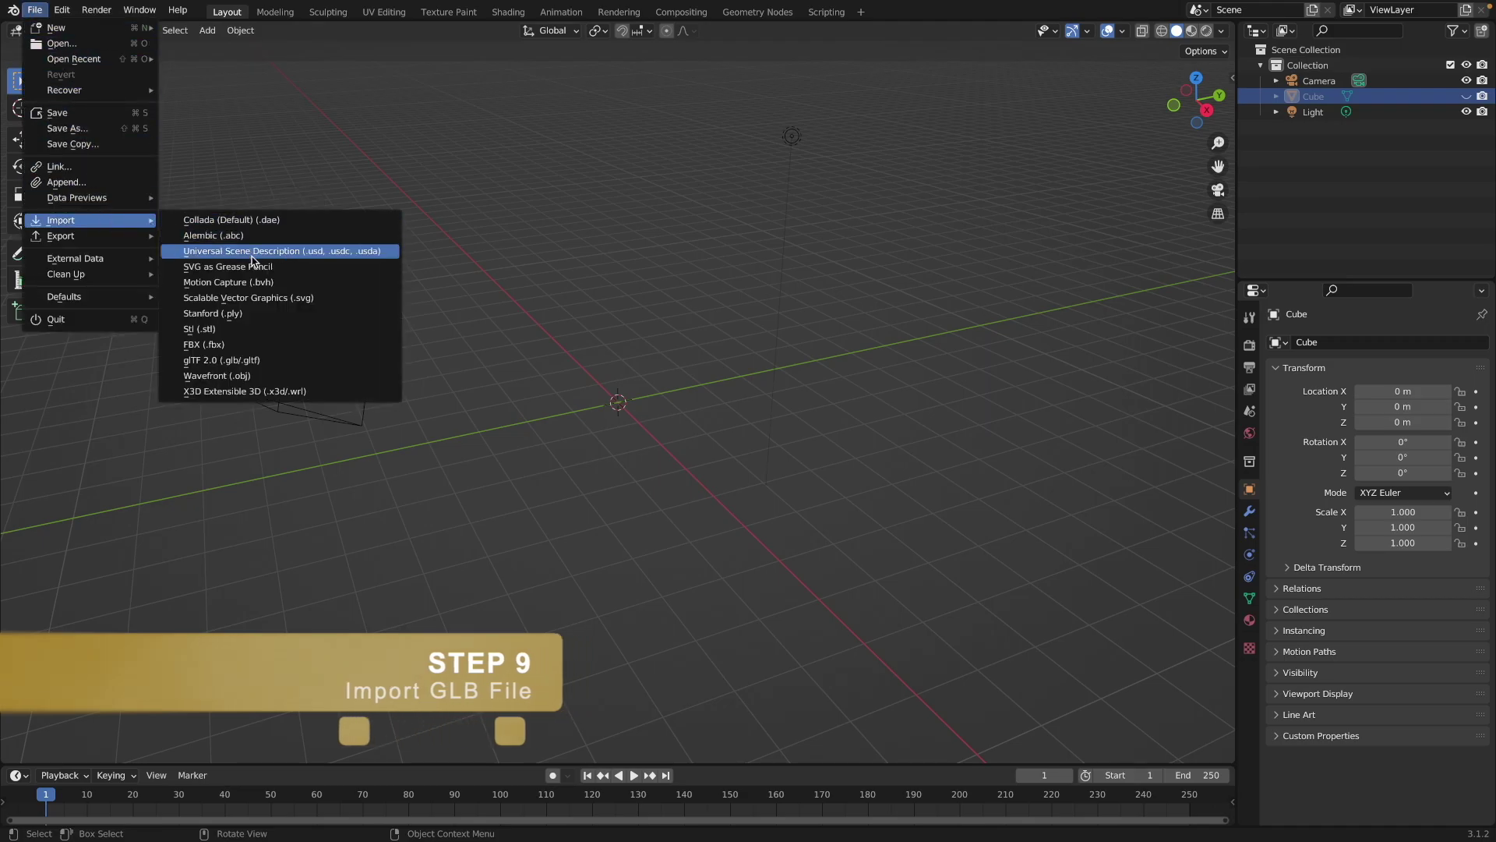
pyautogui.click(297, 363)
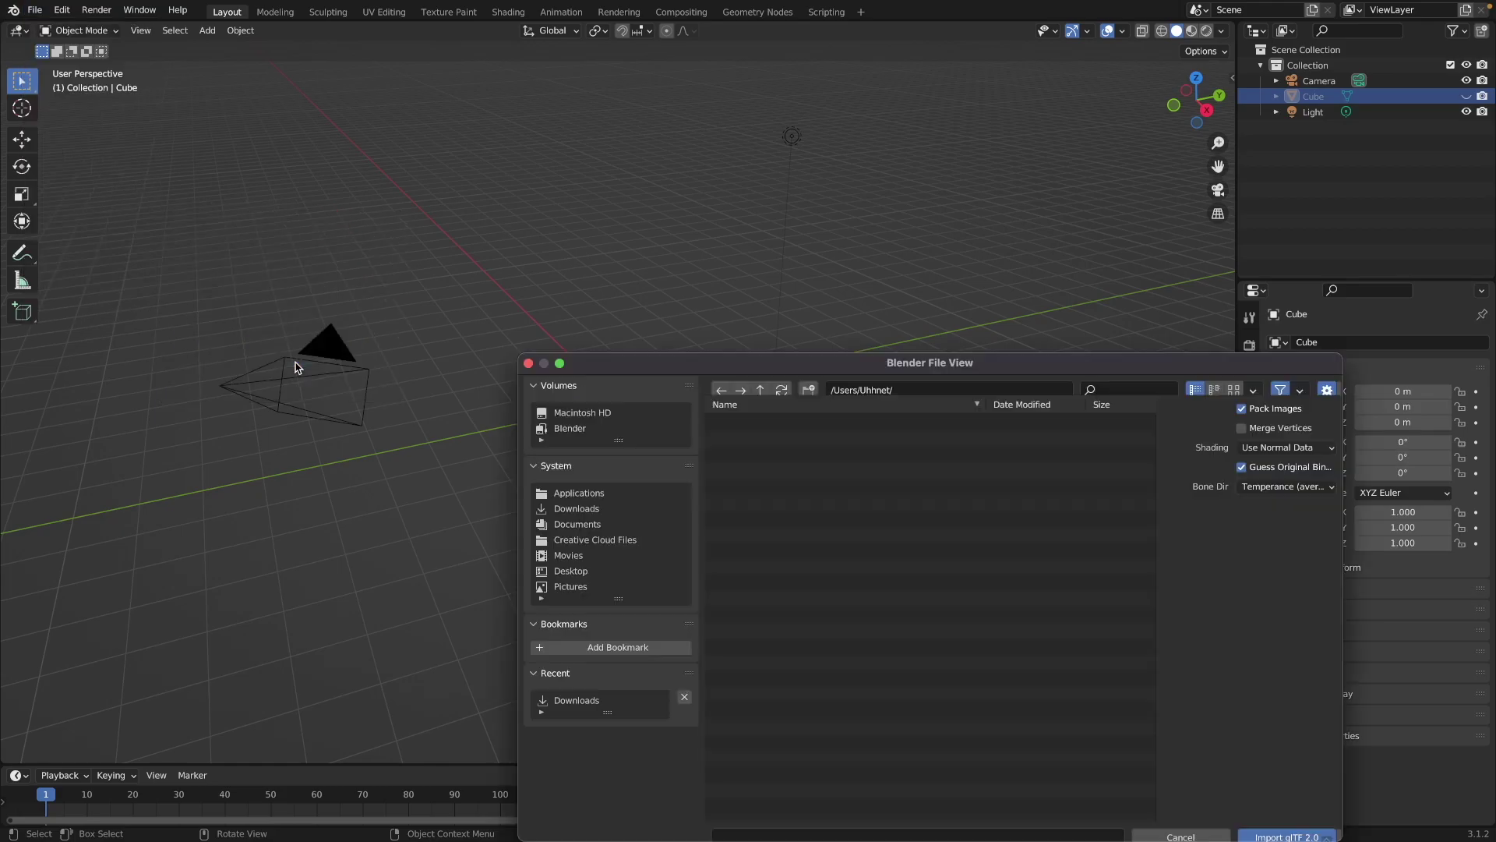
pyautogui.click(577, 509)
pyautogui.click(776, 455)
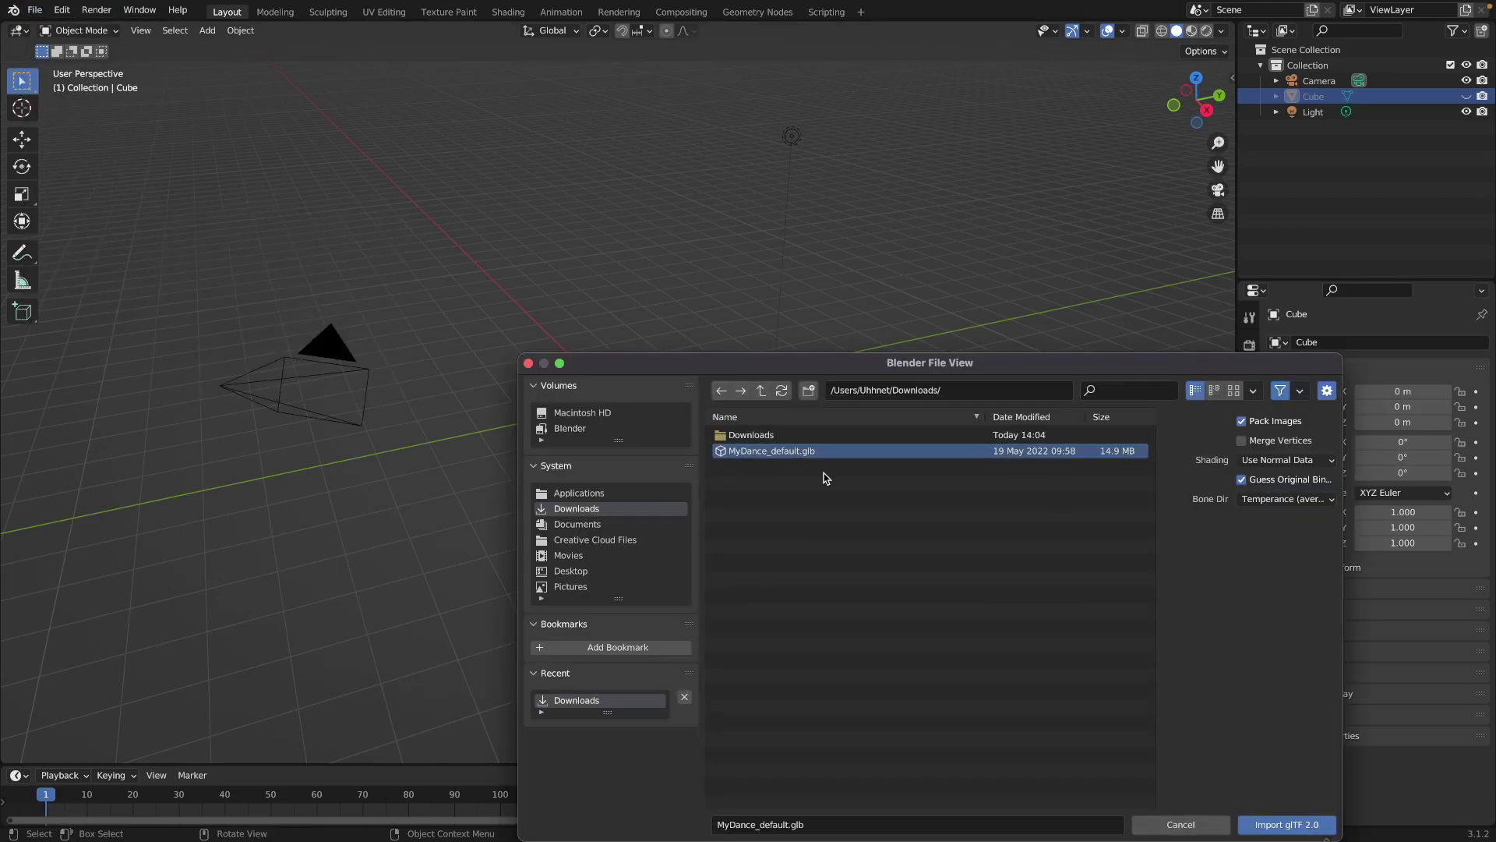
pyautogui.click(1288, 824)
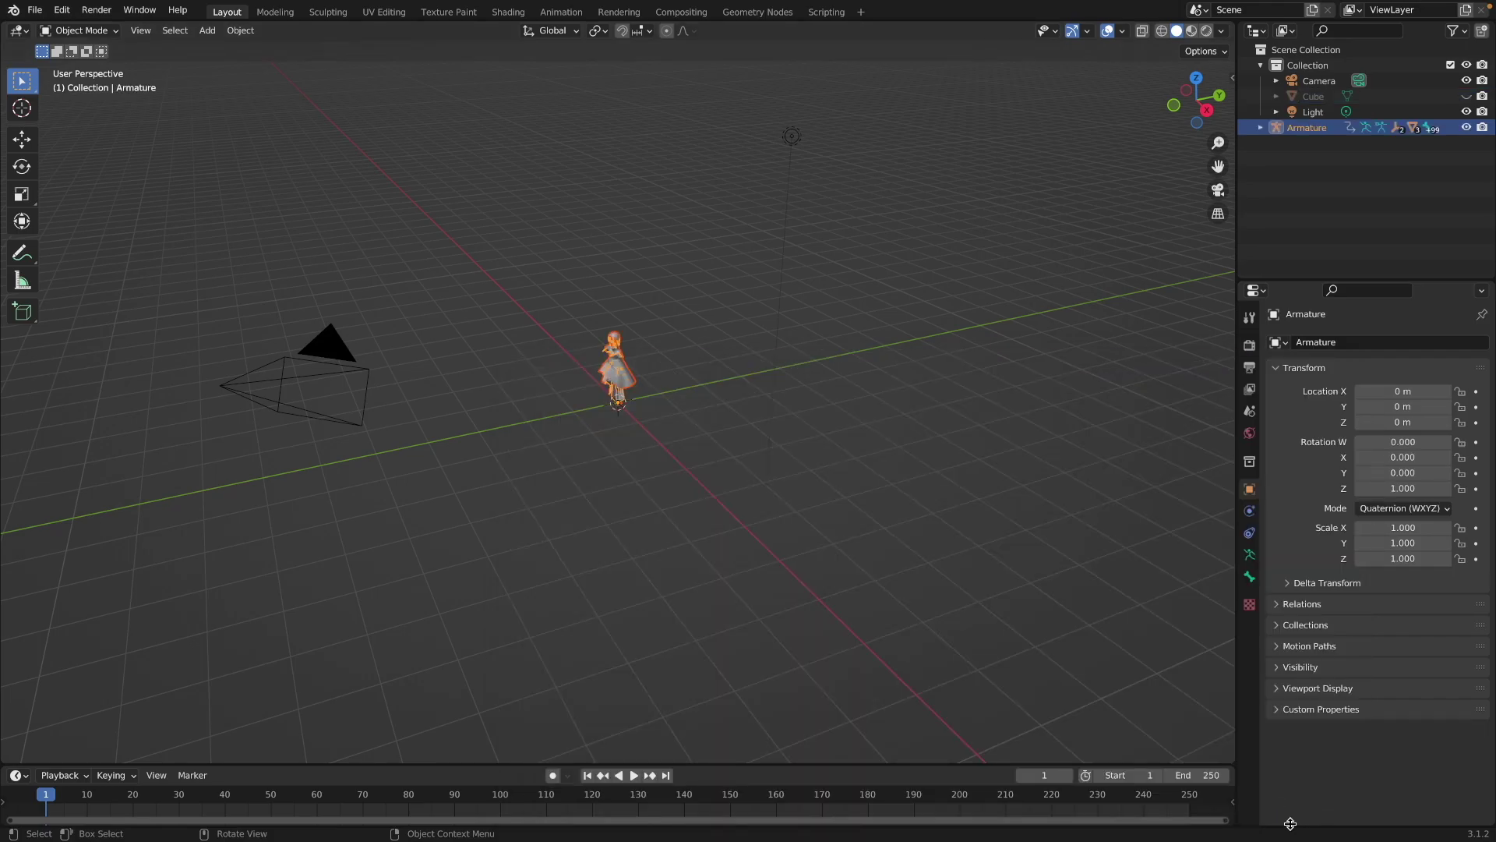
# Zoom in and orbit to a front view of the dancer, switch to Material Preview shading, and hide the Armature.
pyautogui.scroll(5, 1219, 166)
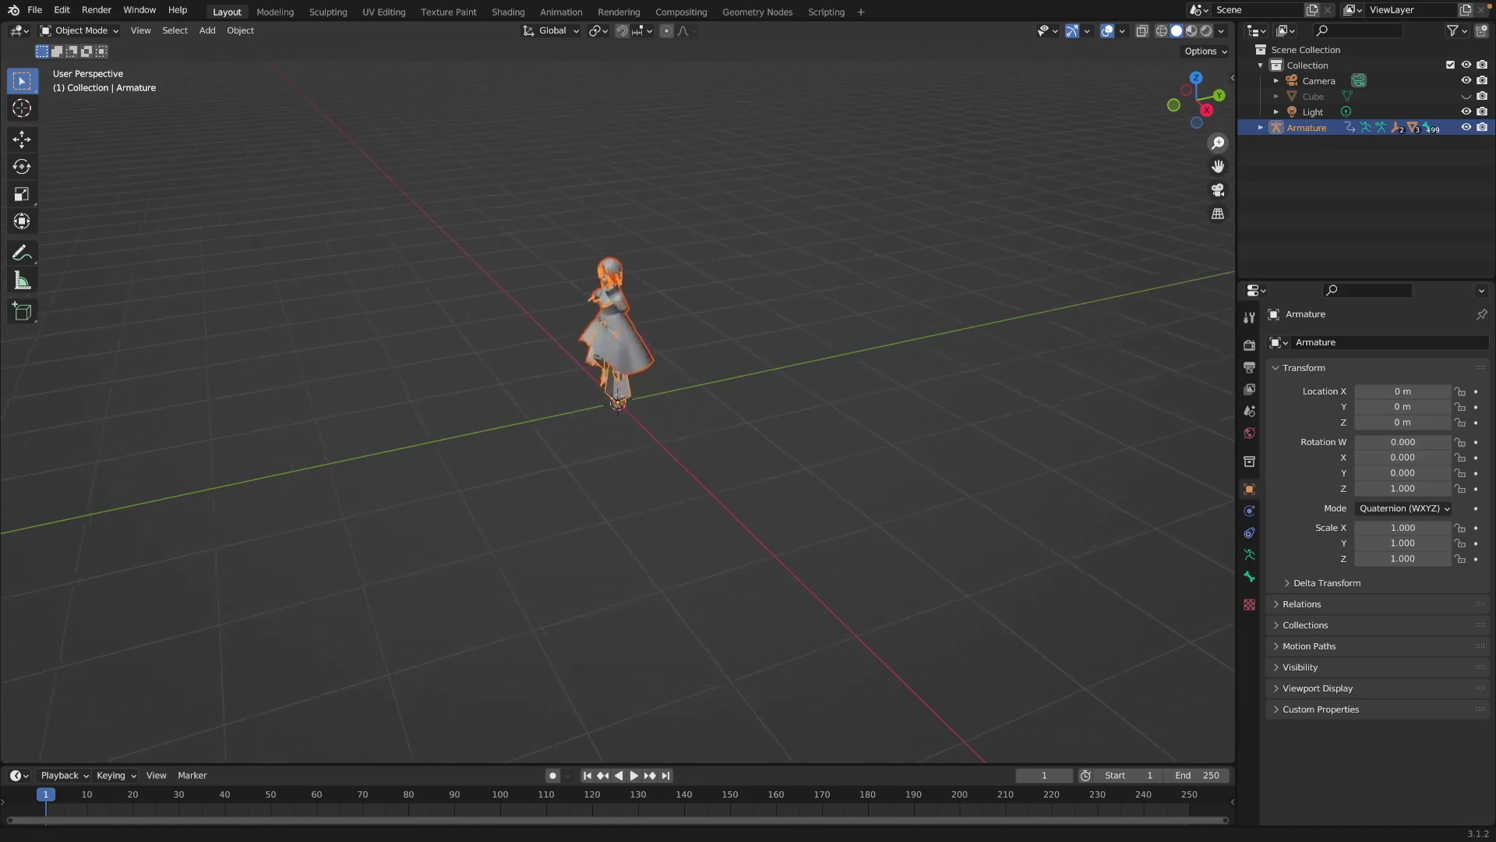
pyautogui.moveTo(1201, 106); pyautogui.dragTo(1178, 103)
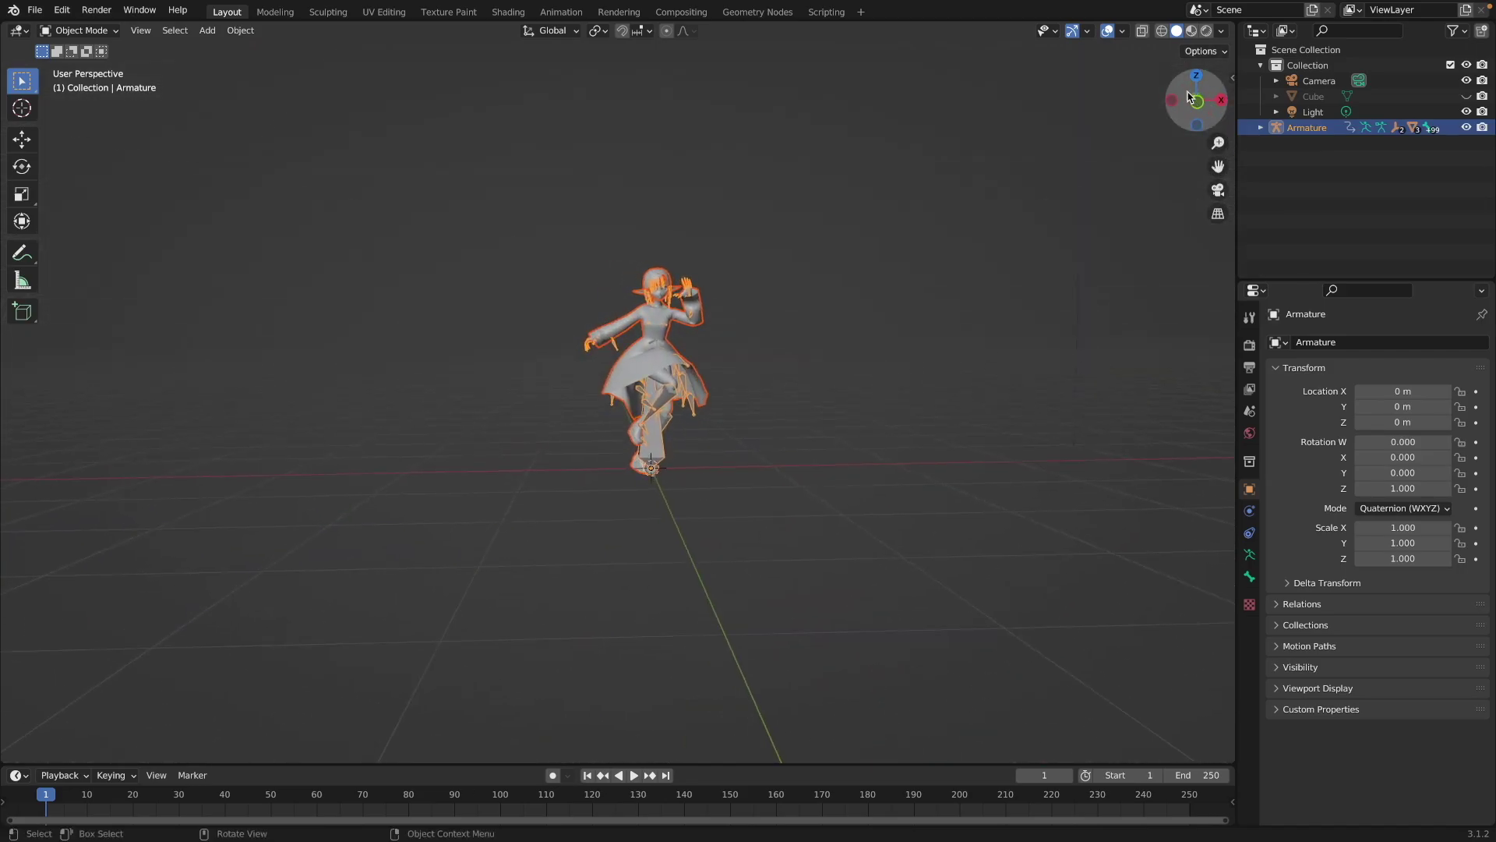
pyautogui.click(1191, 34)
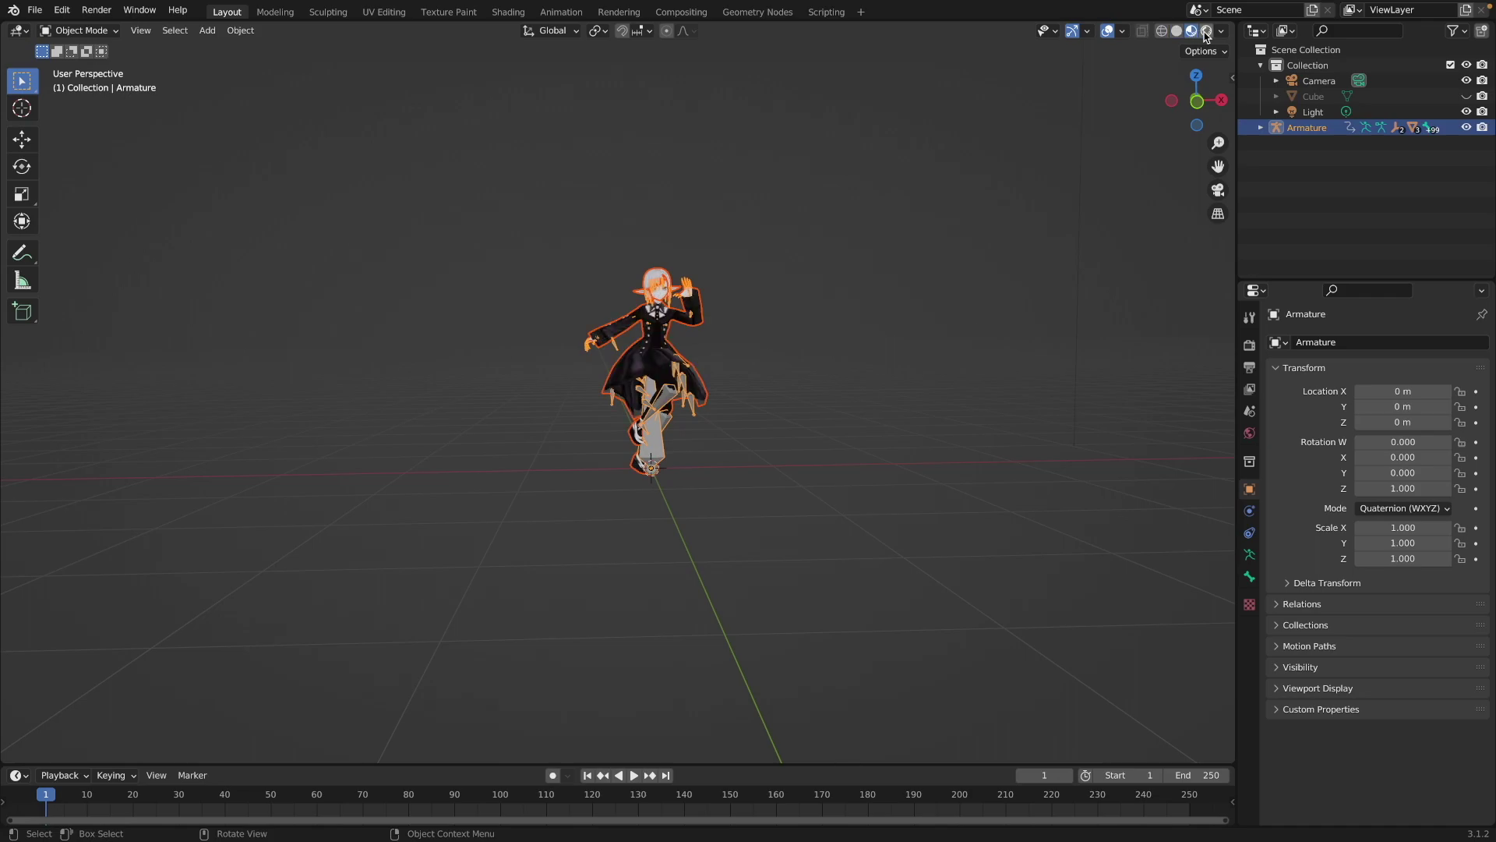
pyautogui.click(1072, 231)
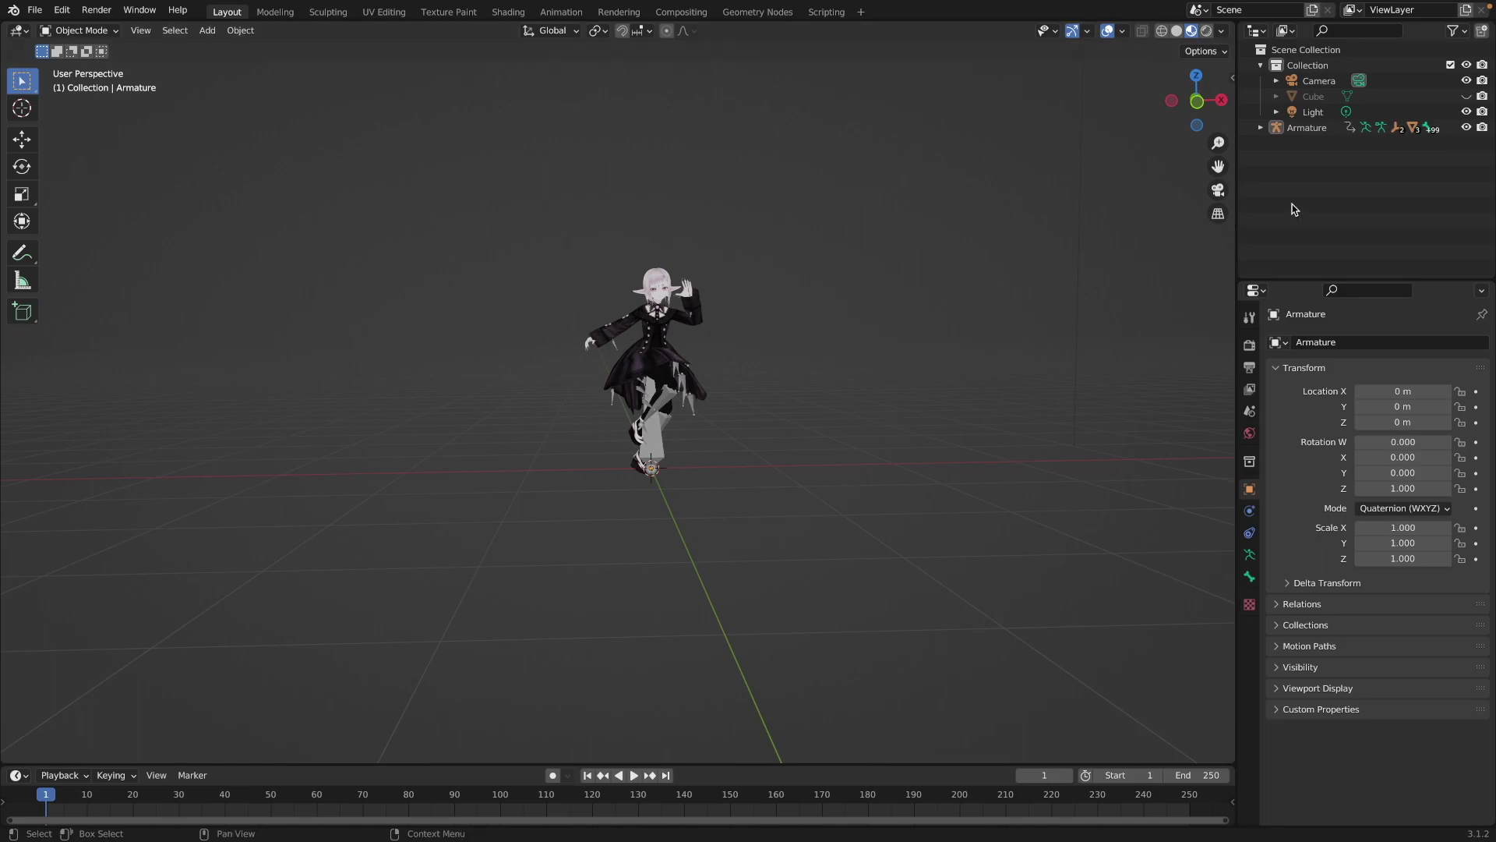
pyautogui.click(1467, 127)
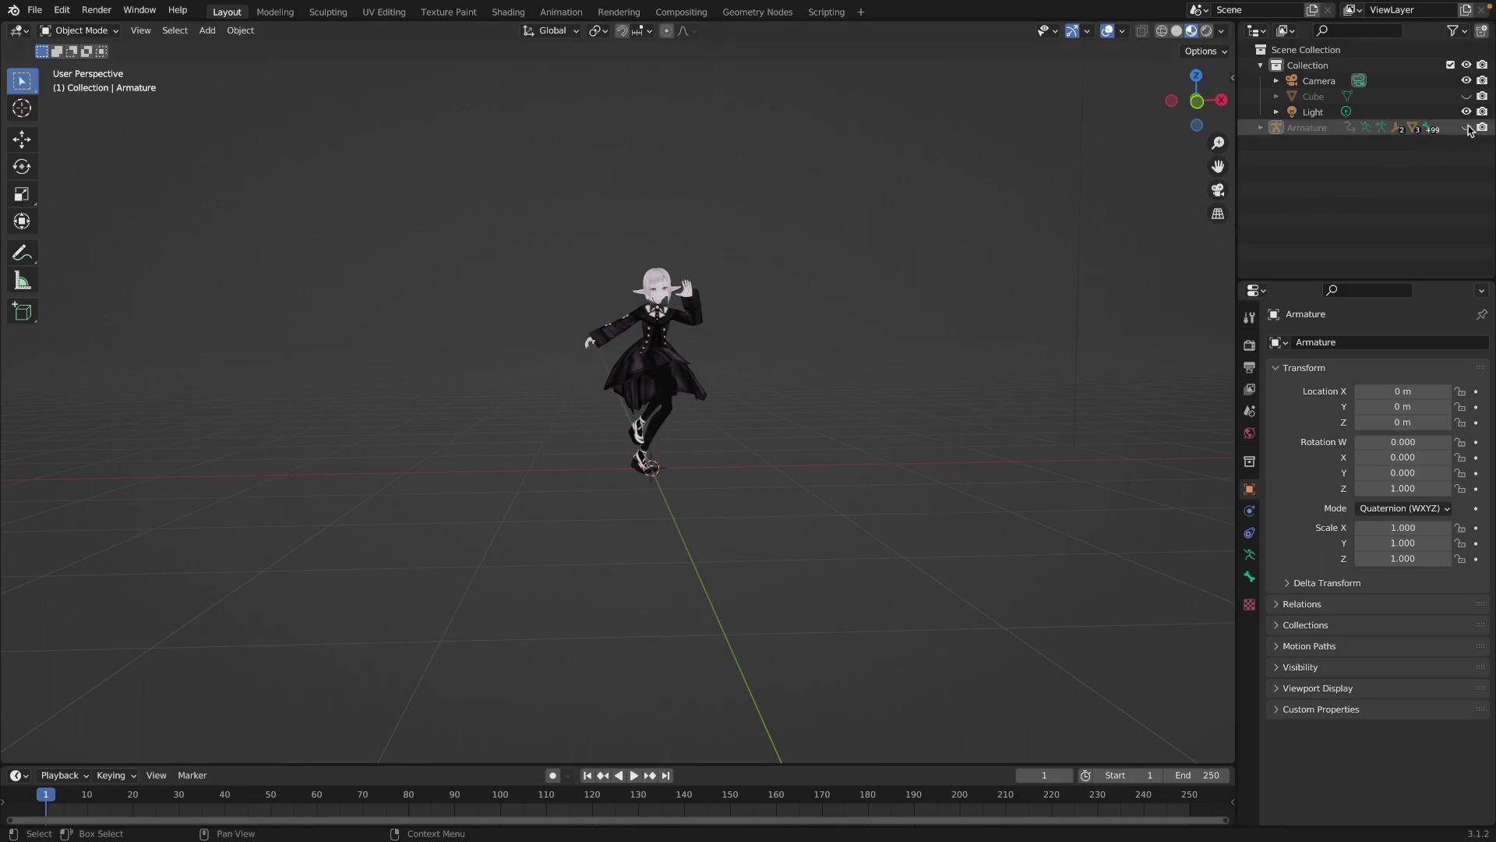
# Play the imported dance animation in the Timeline and pause it at frame 157 of 250.
pyautogui.click(633, 775)
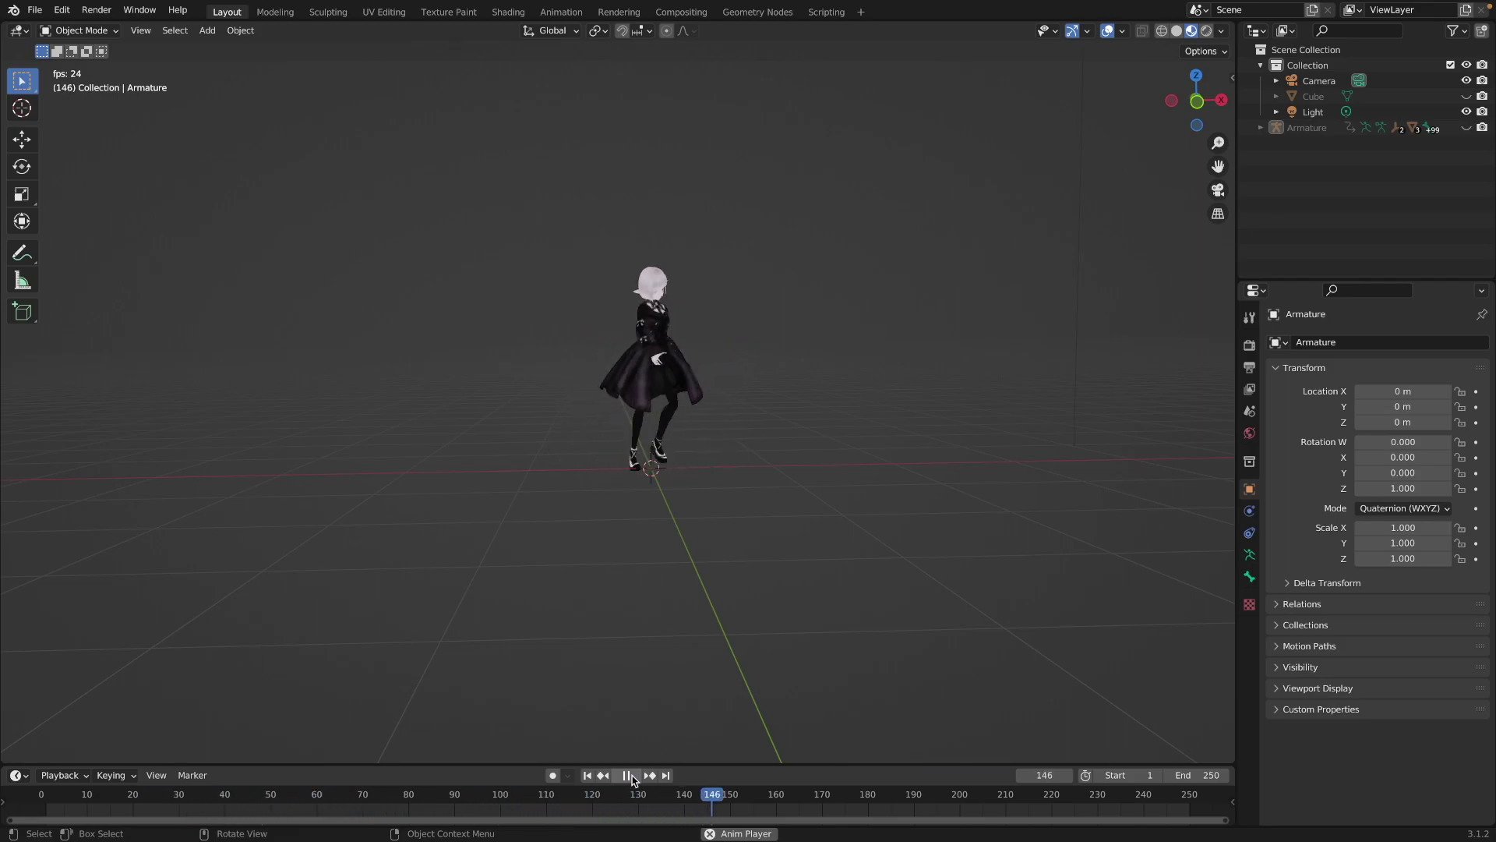
pyautogui.click(633, 775)
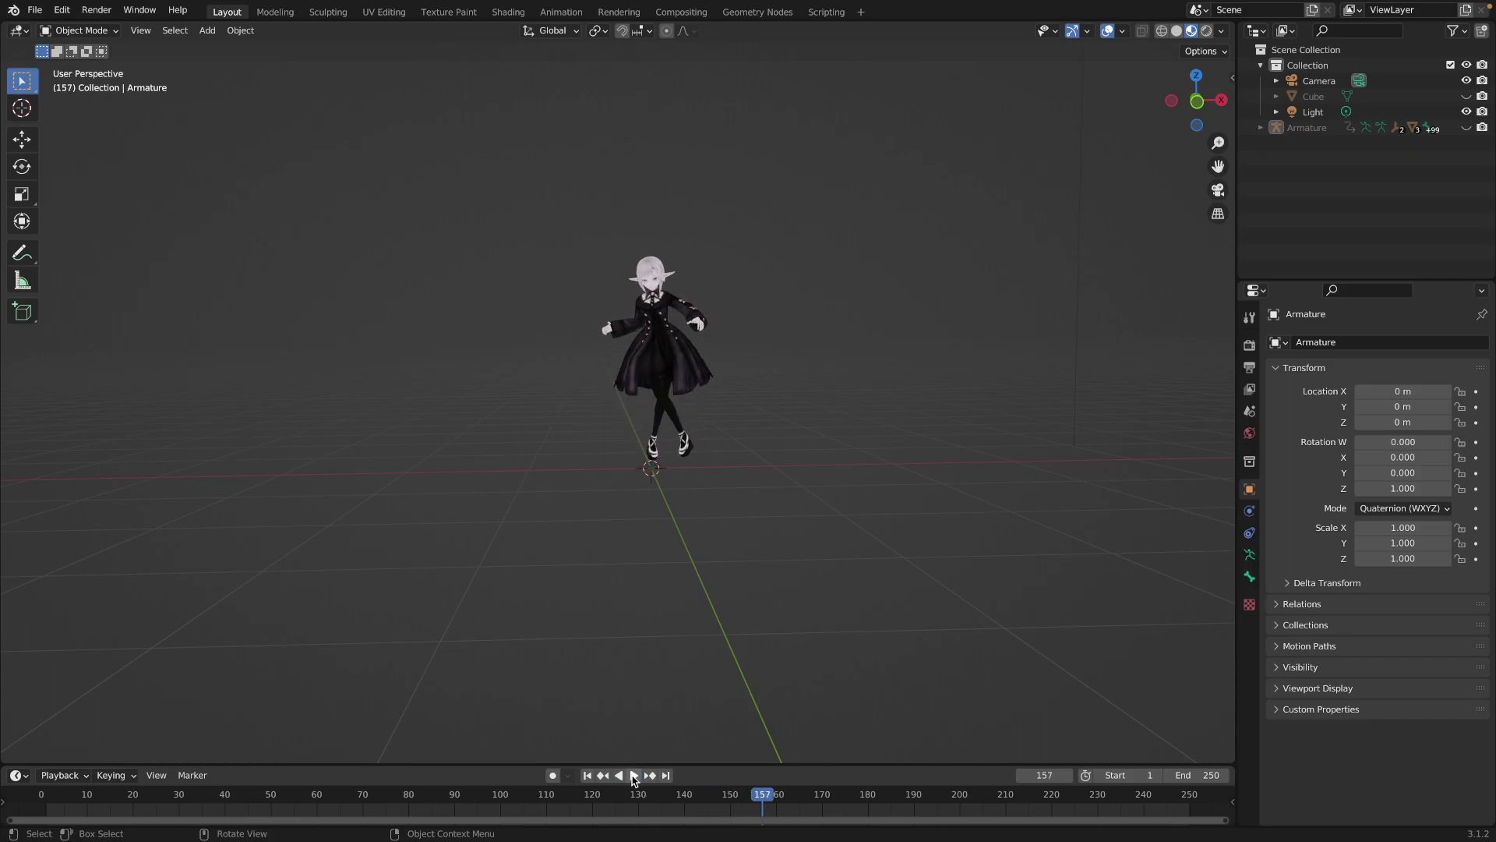